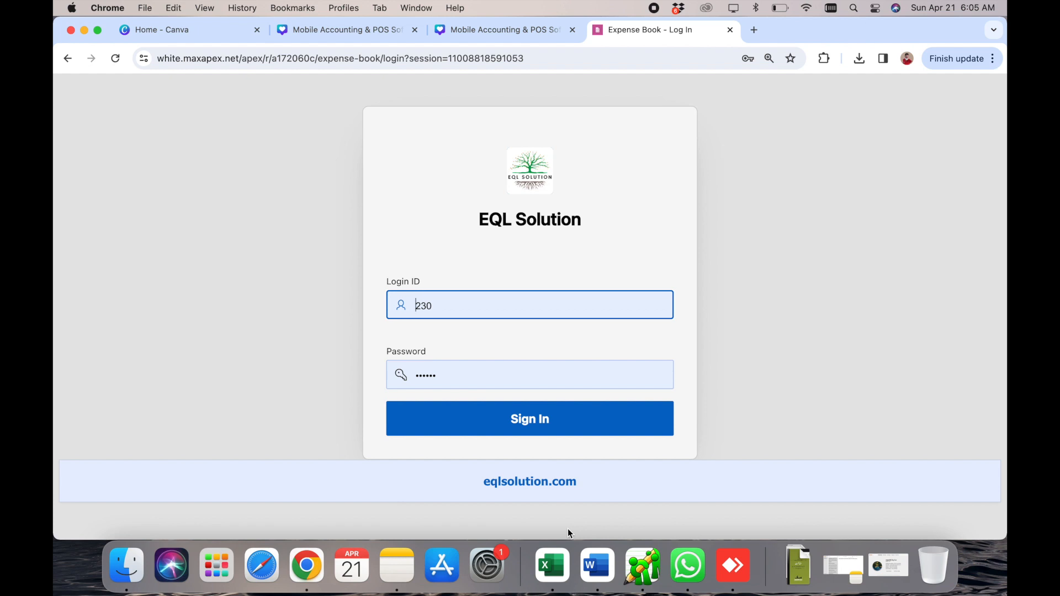
- Sign in to the EQL Solution expense book using the saved Login ID and password
click(503, 422)
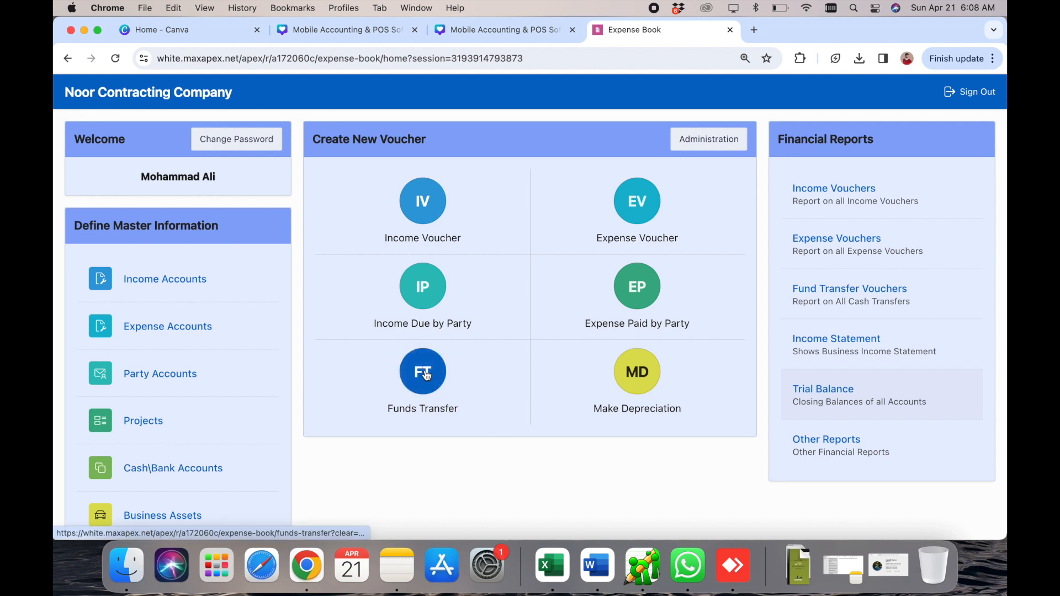
- Start a funds transfer taking money from Cash in Hand (balance 283,555)
click(425, 375)
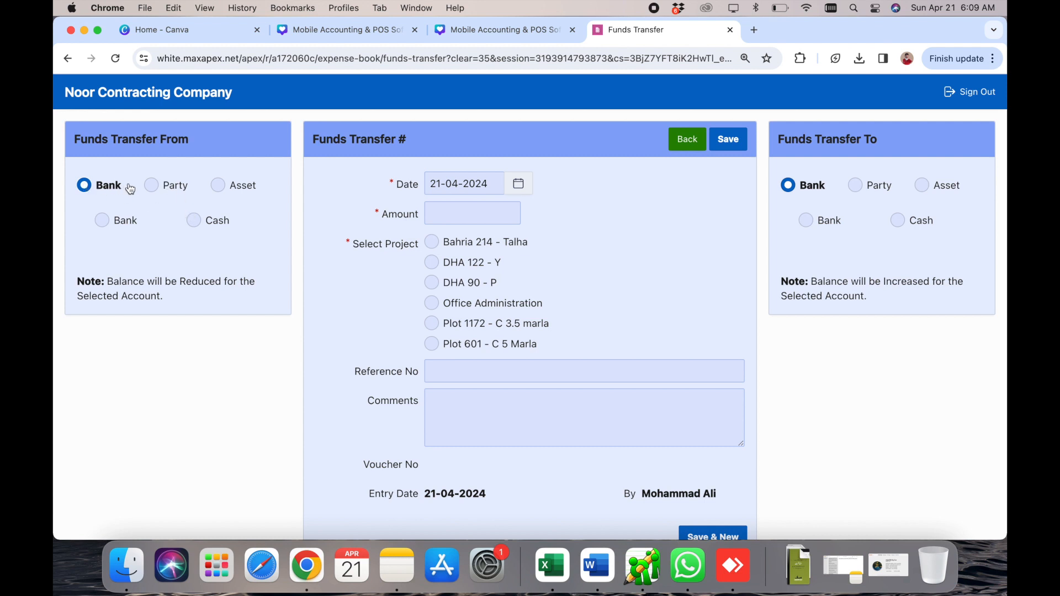
click(193, 220)
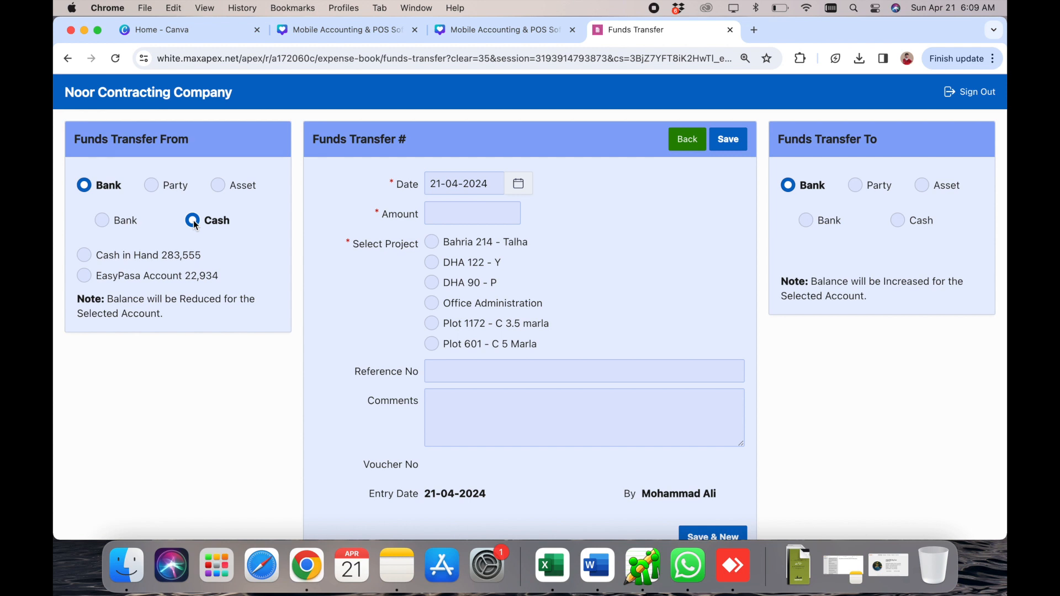
click(112, 222)
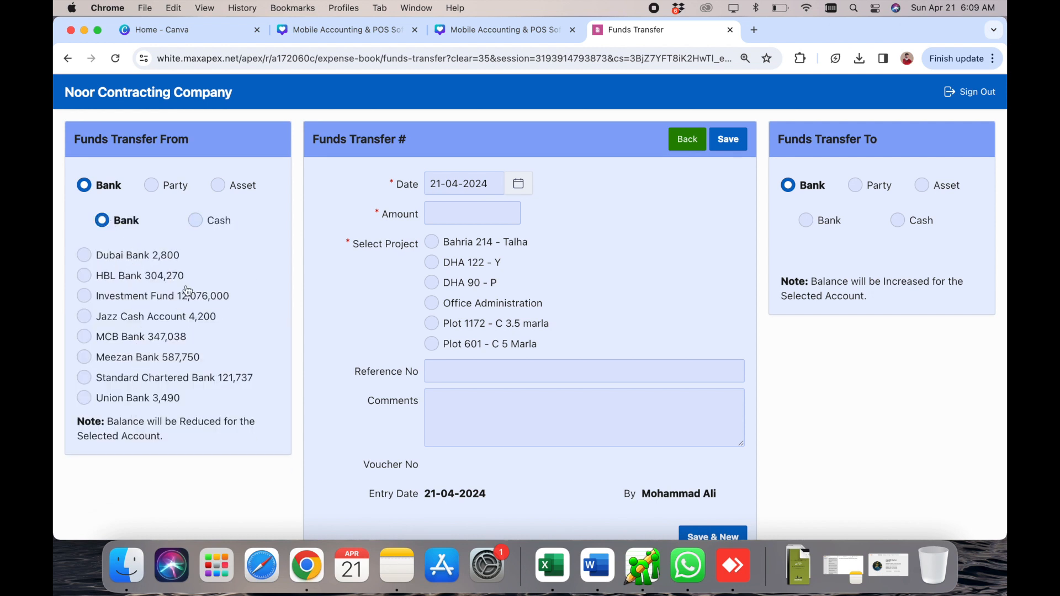
click(197, 223)
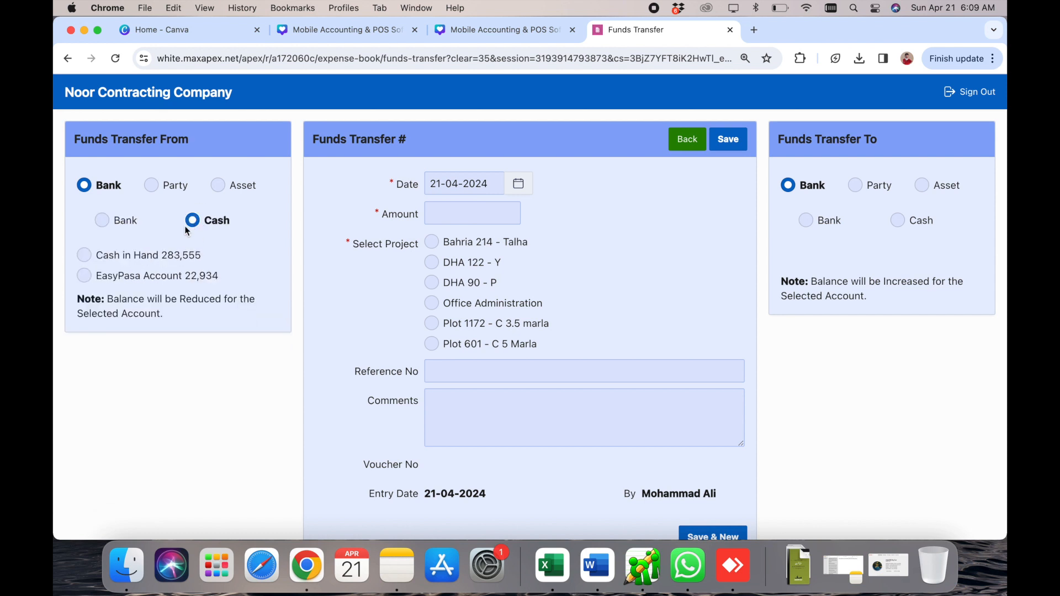
click(133, 260)
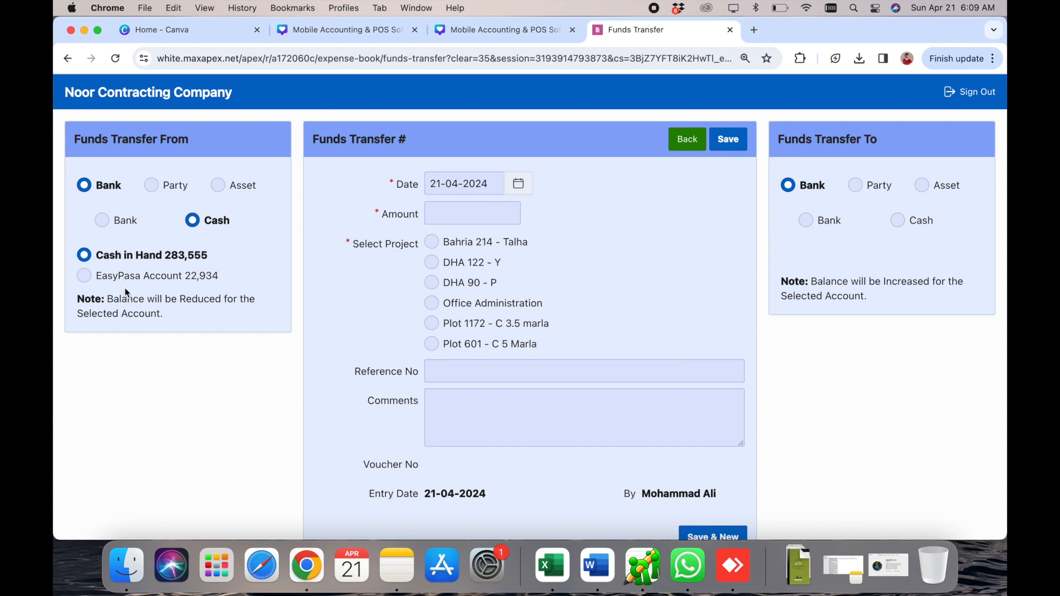
double_click(200, 300)
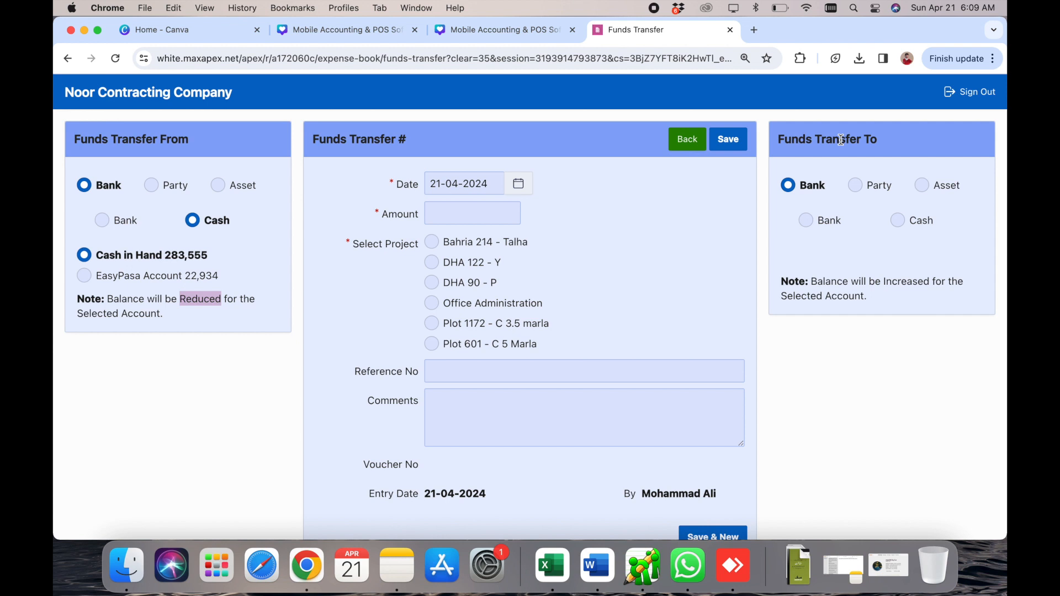
triple_click(920, 282)
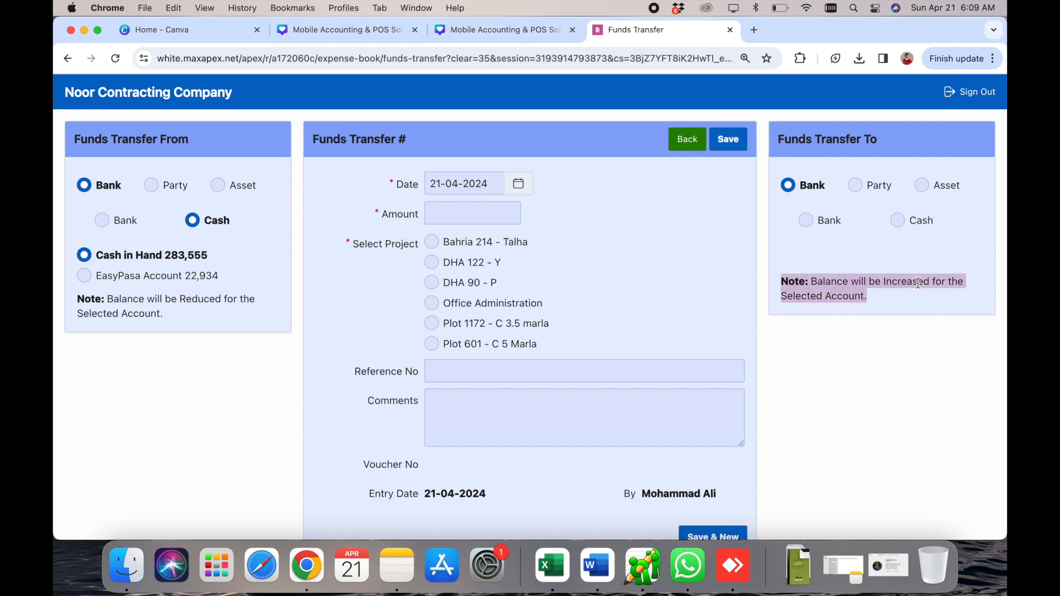
- Send the transfer to HBL Bank with an amount of 15000
click(807, 220)
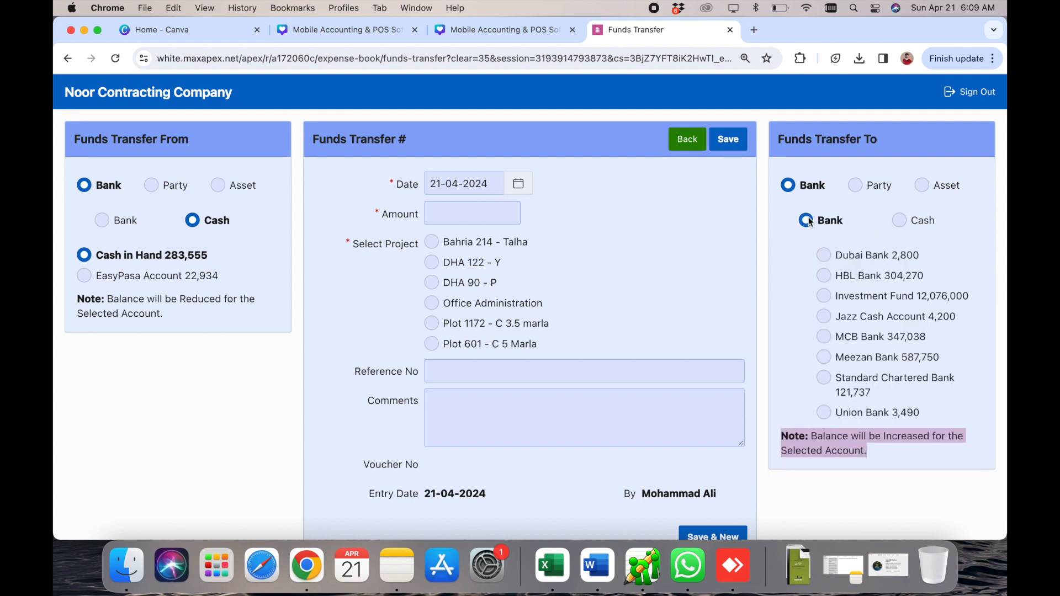
click(826, 278)
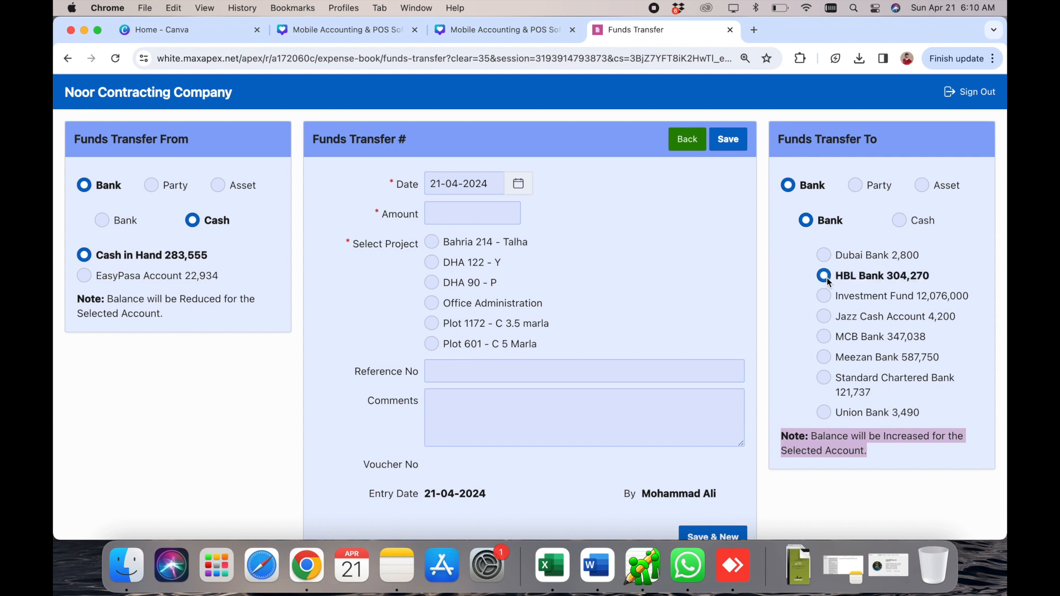
click(465, 212)
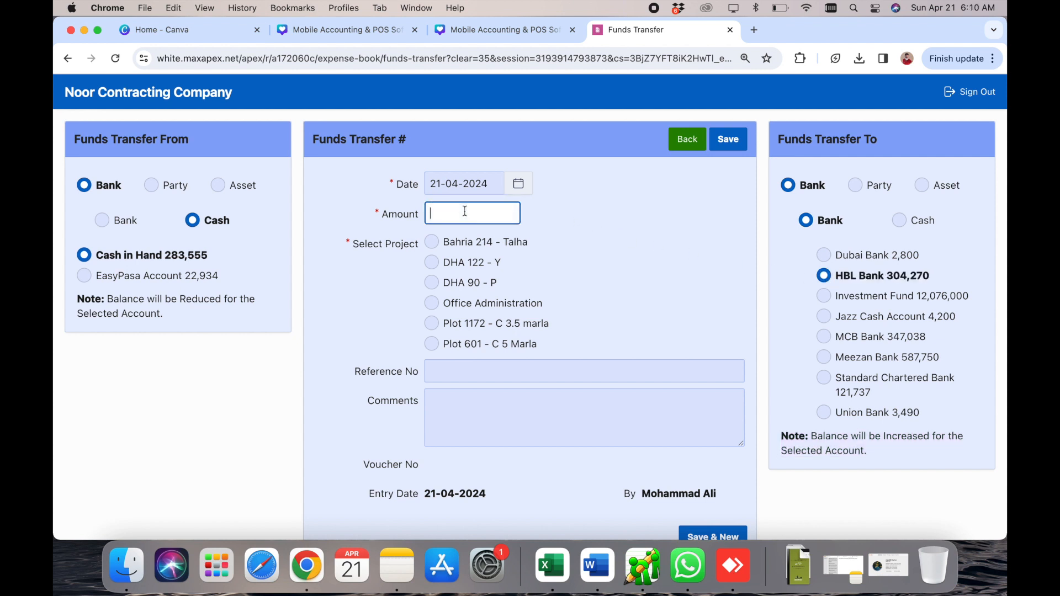
text(15000)
- Date the transfer 15-04-2024, charge it to Office Administration, and comment 'transfer.'
click(518, 183)
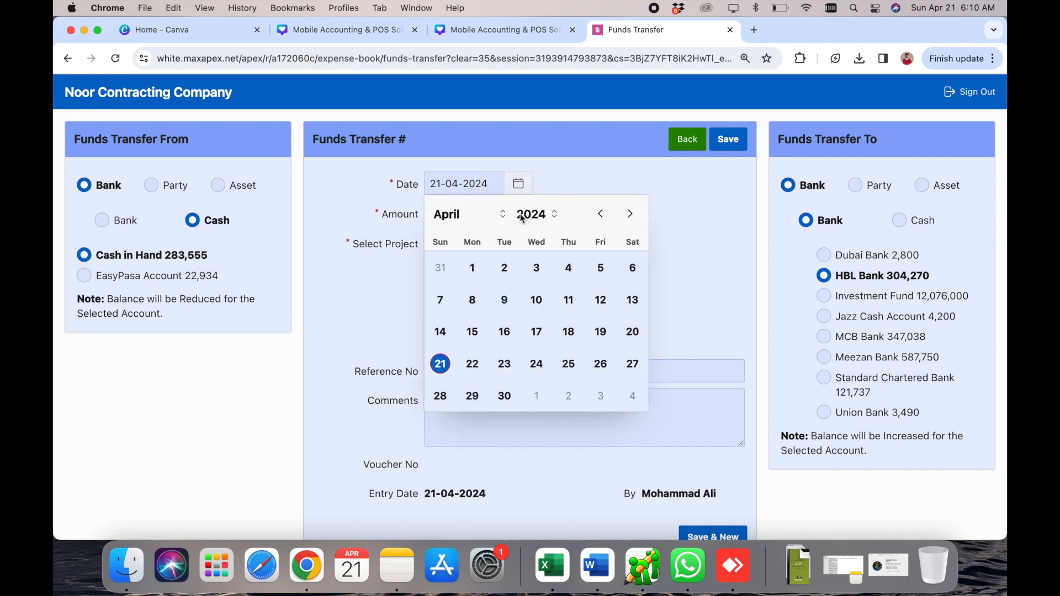
click(473, 332)
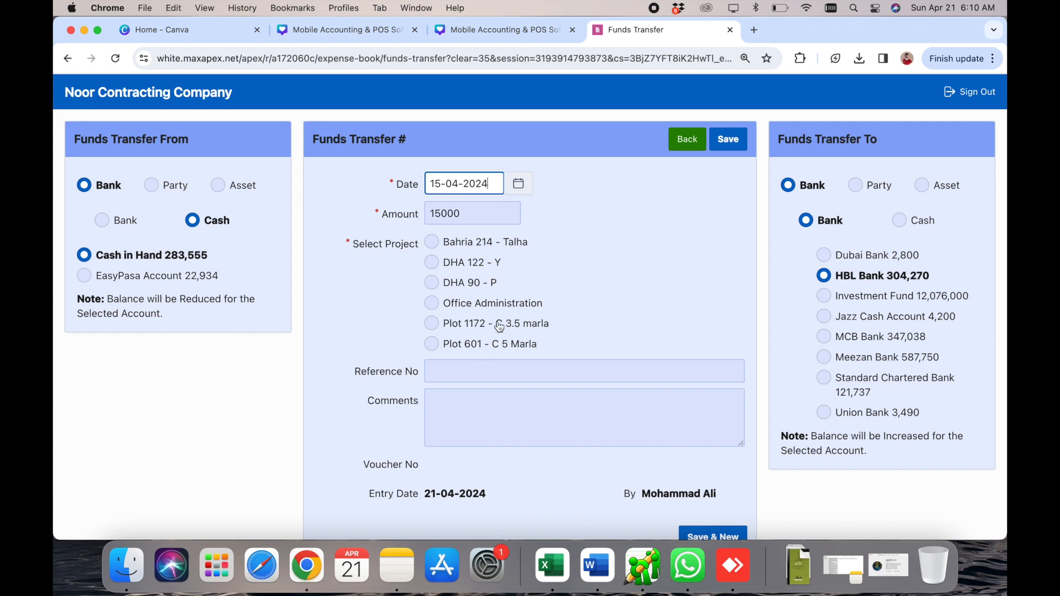
click(469, 307)
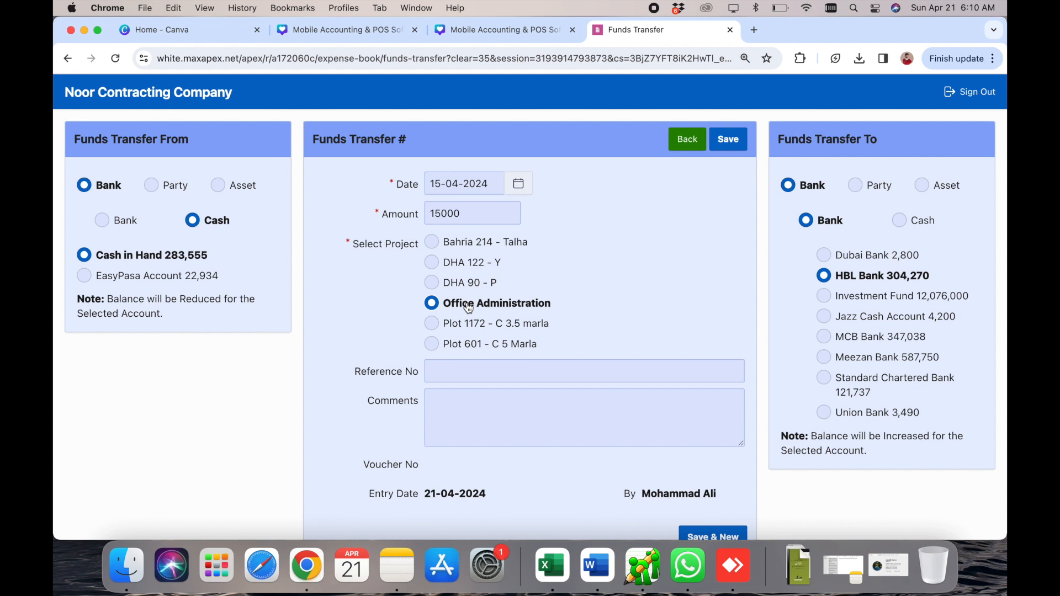
click(515, 406)
text(transfer.)
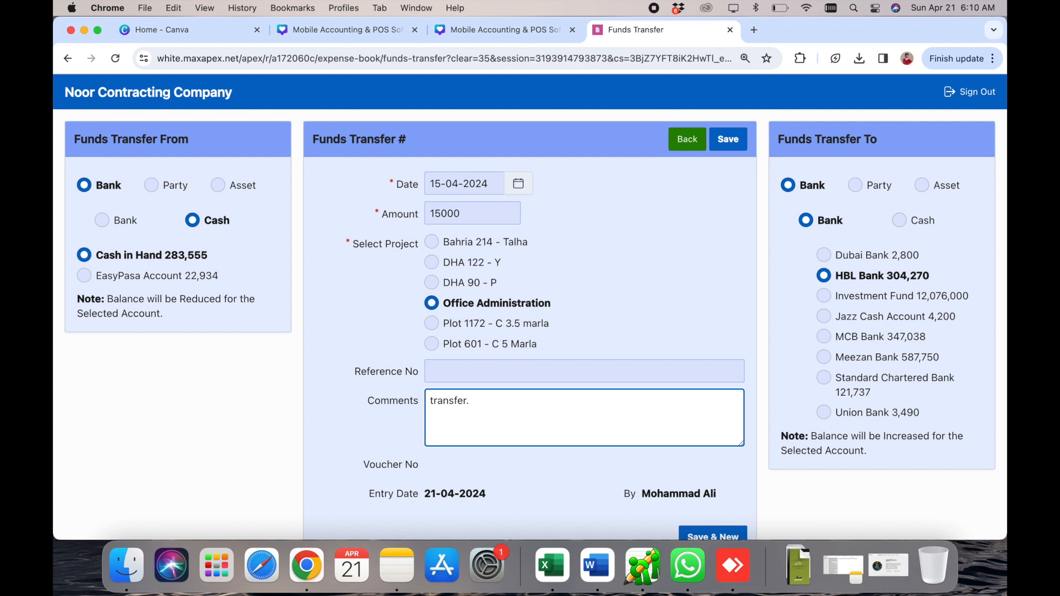
click(502, 381)
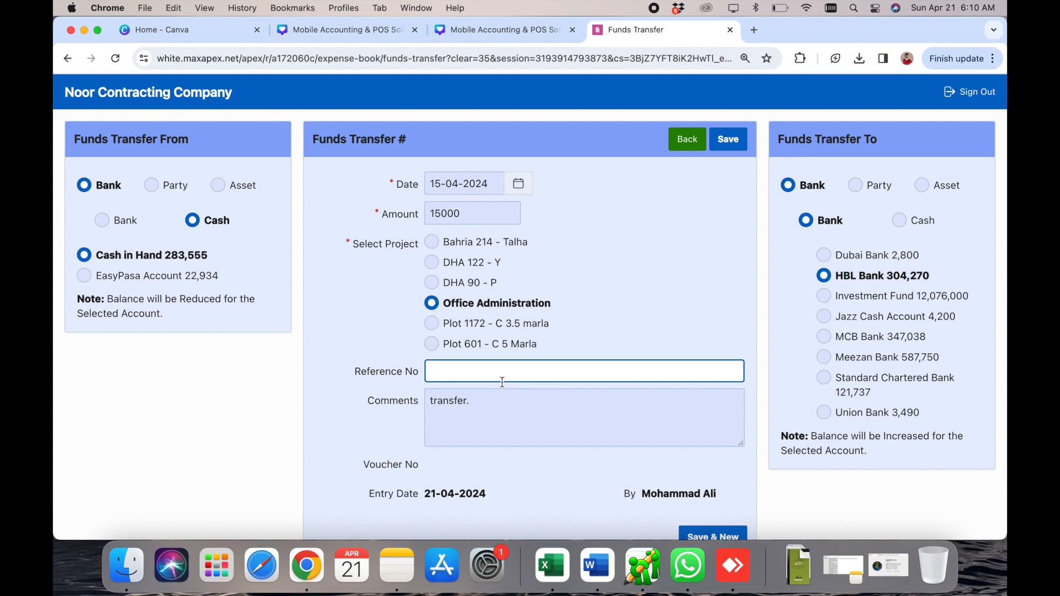
- Save the funds transfer as voucher 96 and return to the home dashboard
click(728, 142)
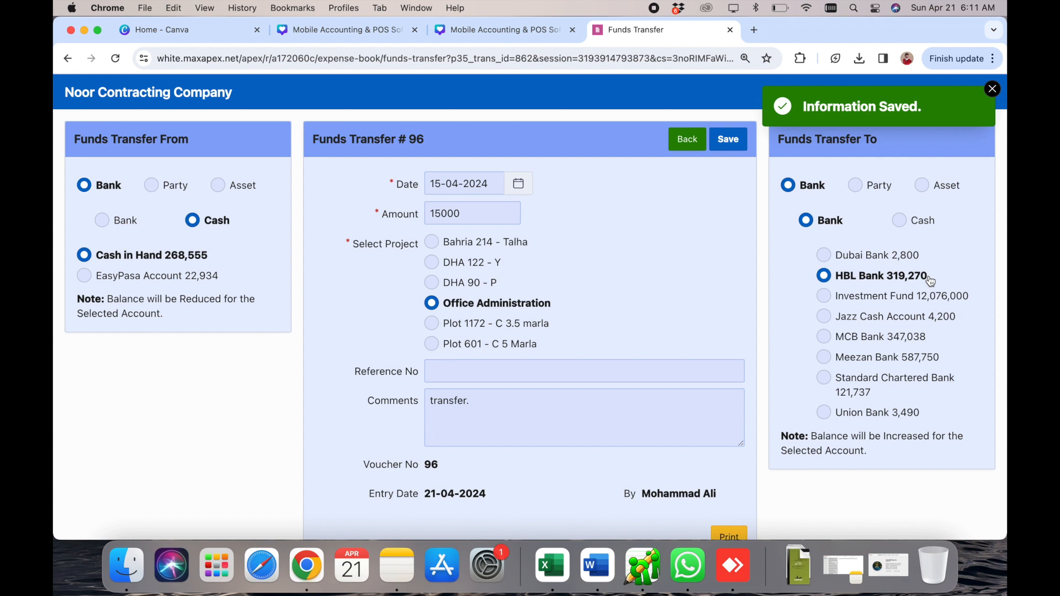
click(689, 140)
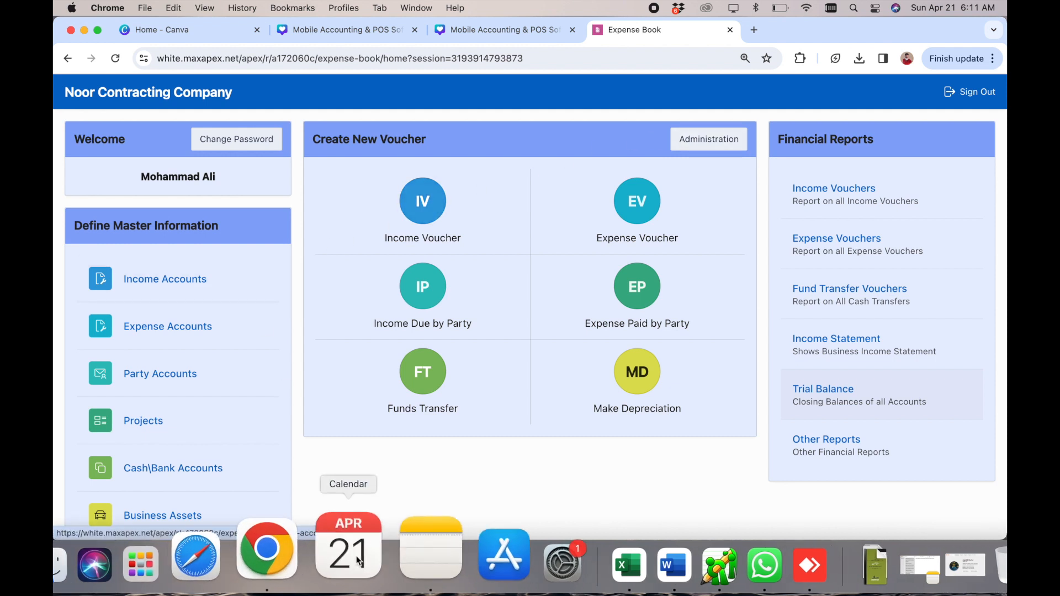
- Go to Party Accounts under Define Master Information and start a New Party
scroll(349, 463, down, 2)
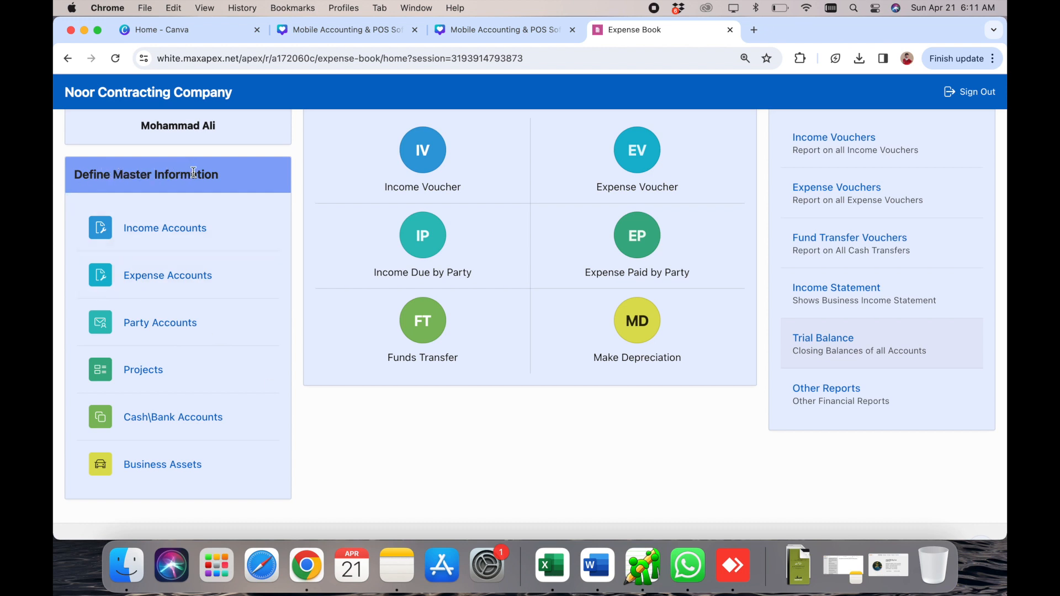
click(176, 333)
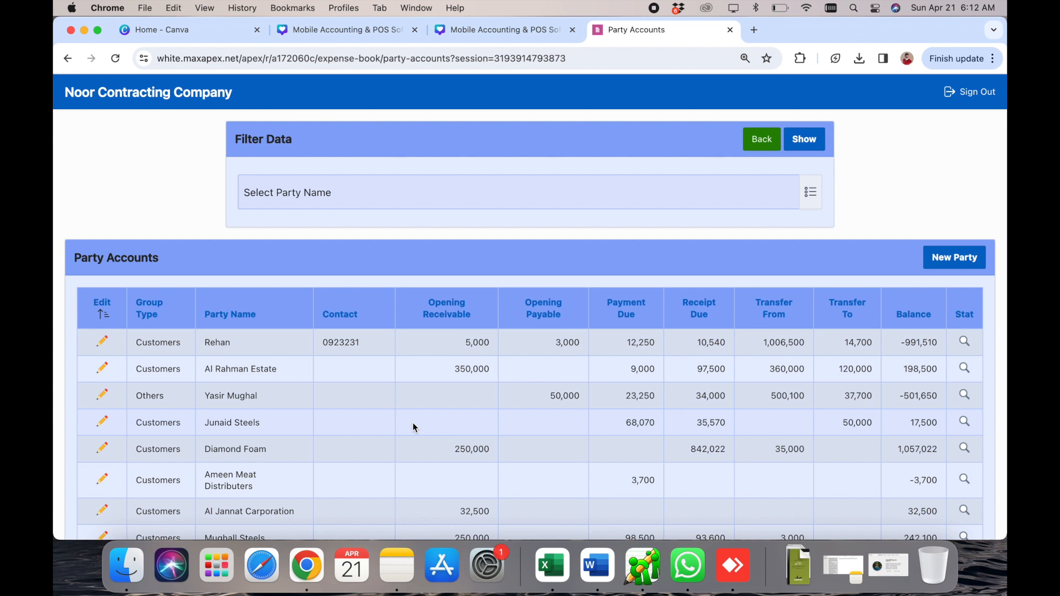
click(943, 262)
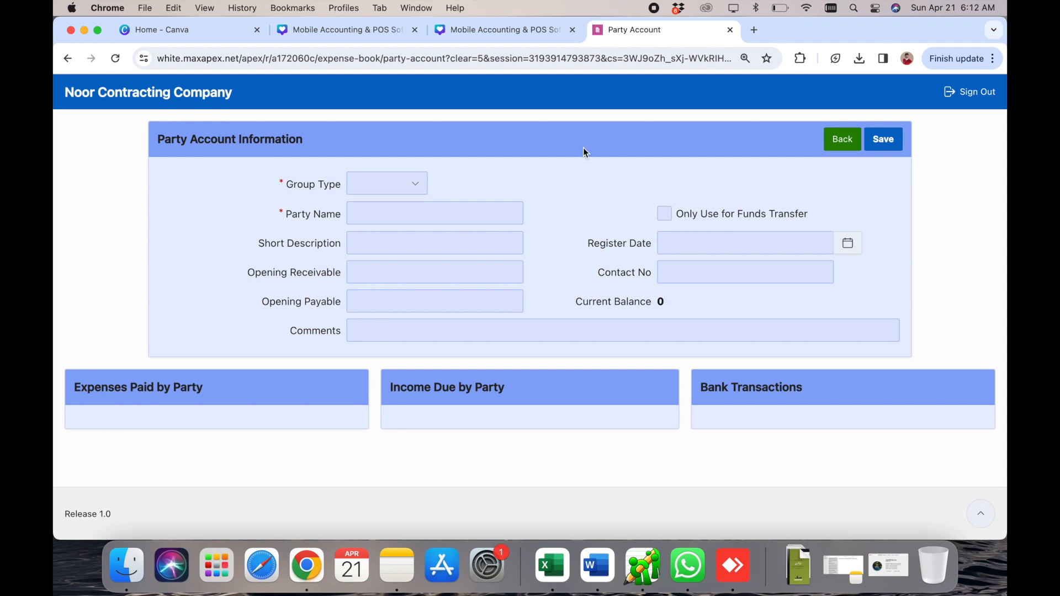
- Save a new party with Group Type Others and the woodwork business's party name
click(385, 185)
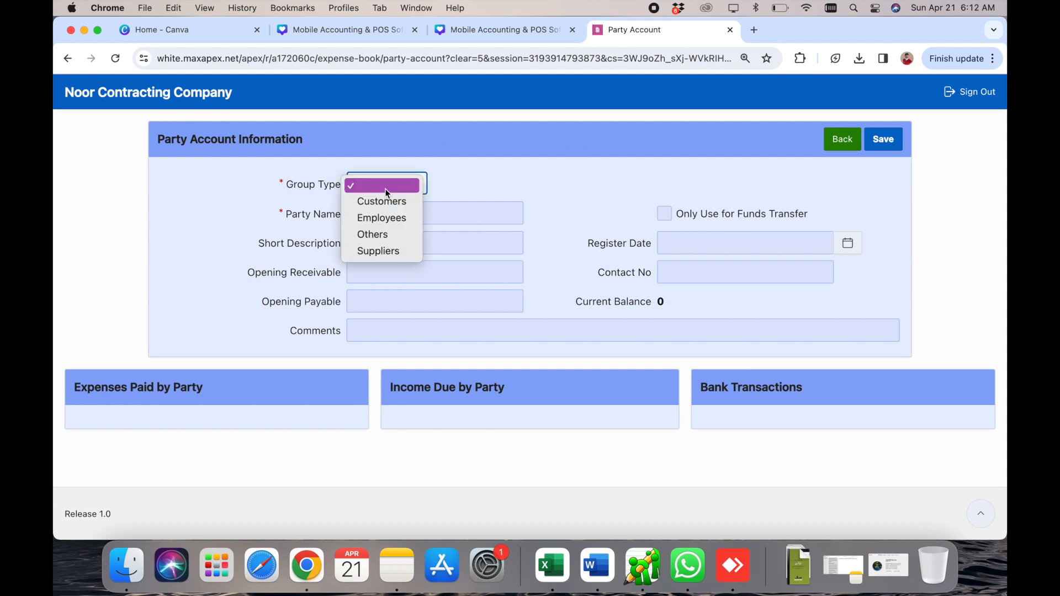
click(405, 234)
click(419, 210)
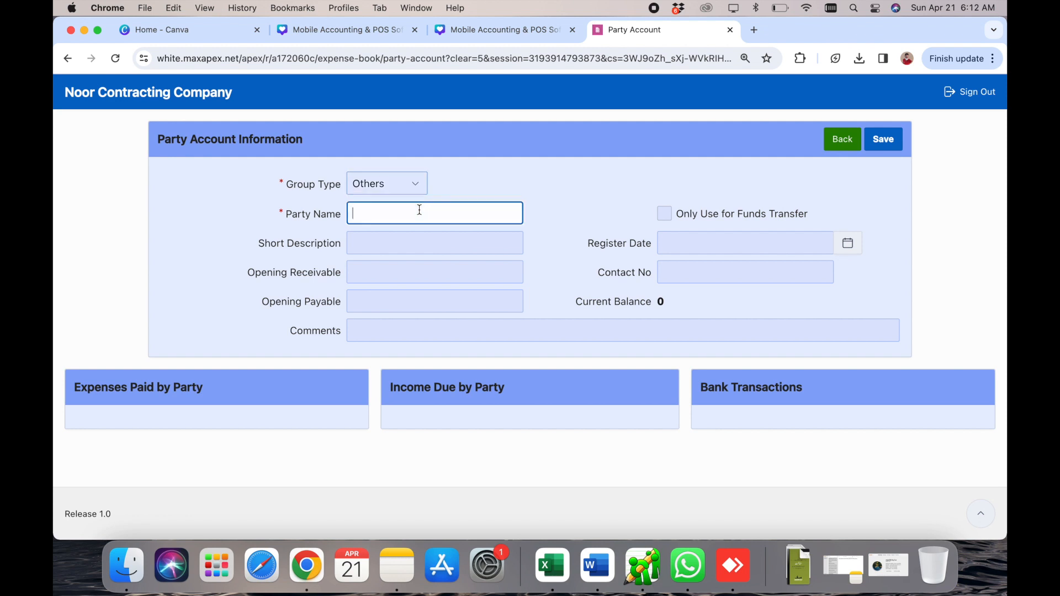
click(395, 185)
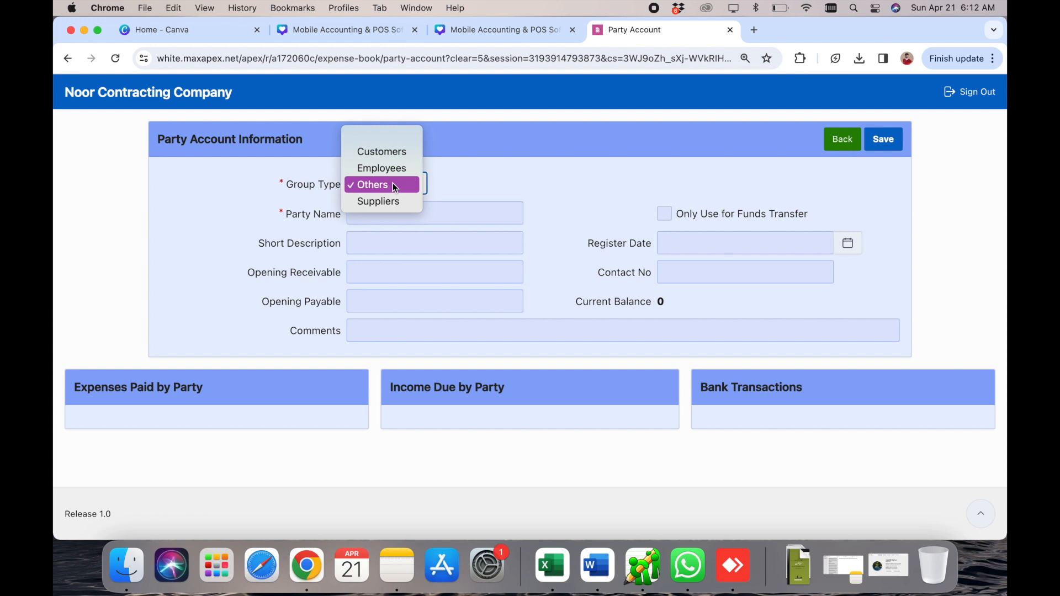
click(393, 184)
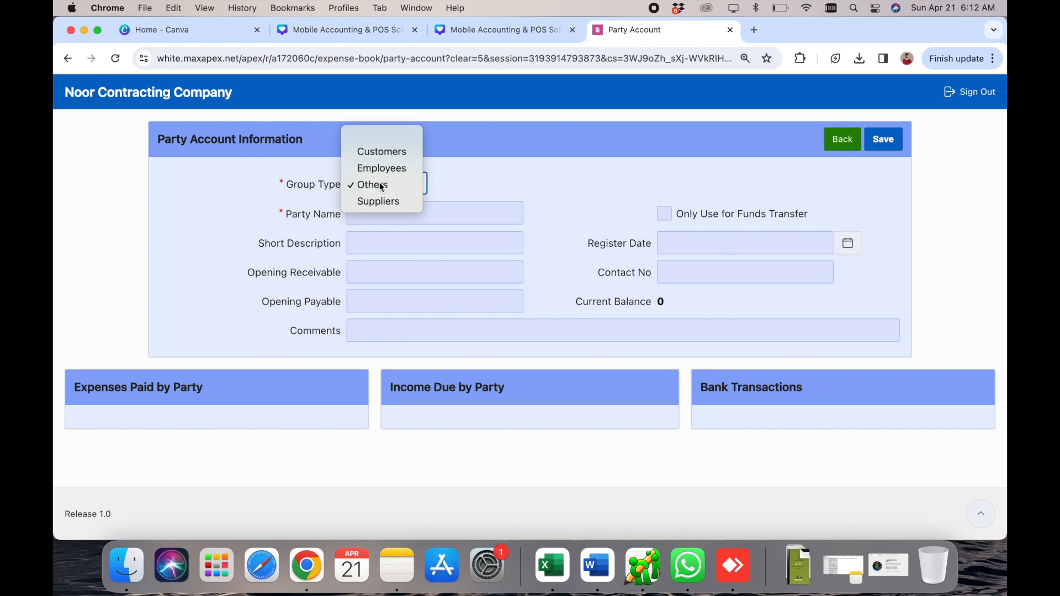
click(449, 206)
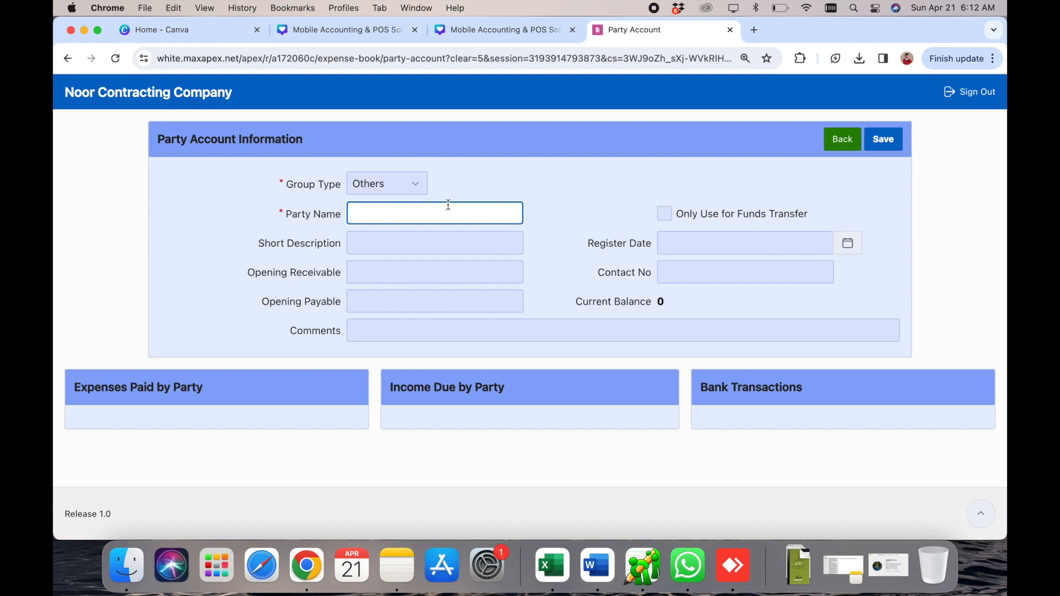
text(d)
click(884, 139)
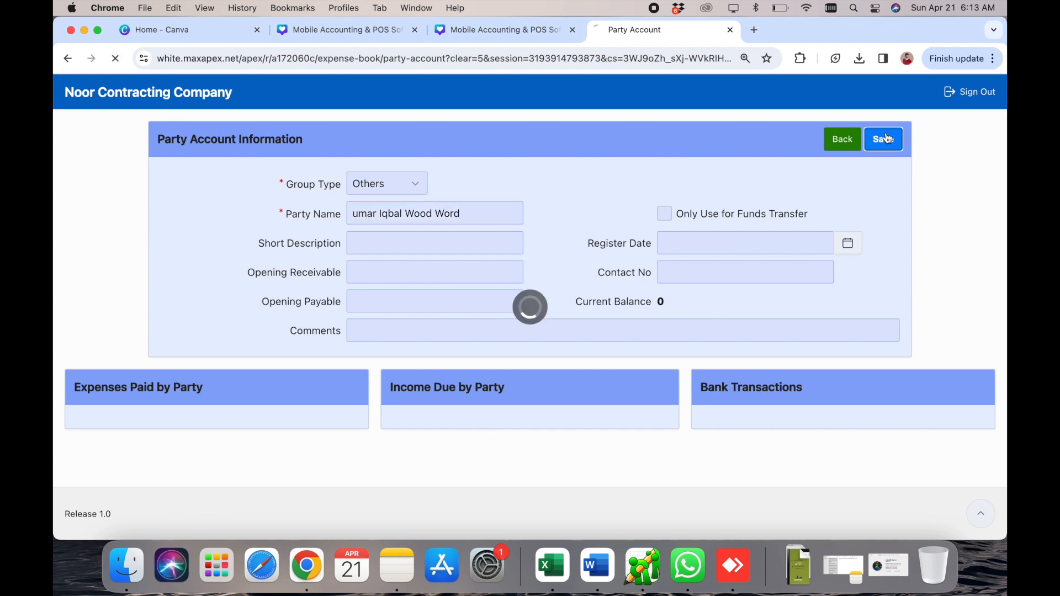
- Go back from the Party Accounts list to the home dashboard
click(842, 140)
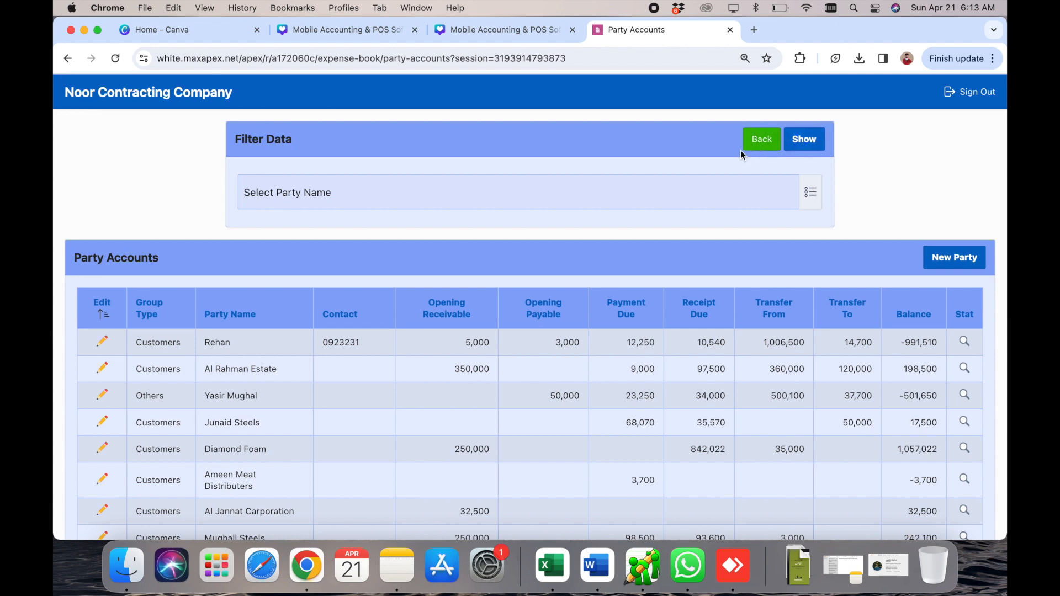
scroll(700, 363, down, 1)
scroll(700, 363, down, 5)
scroll(700, 364, up, 4)
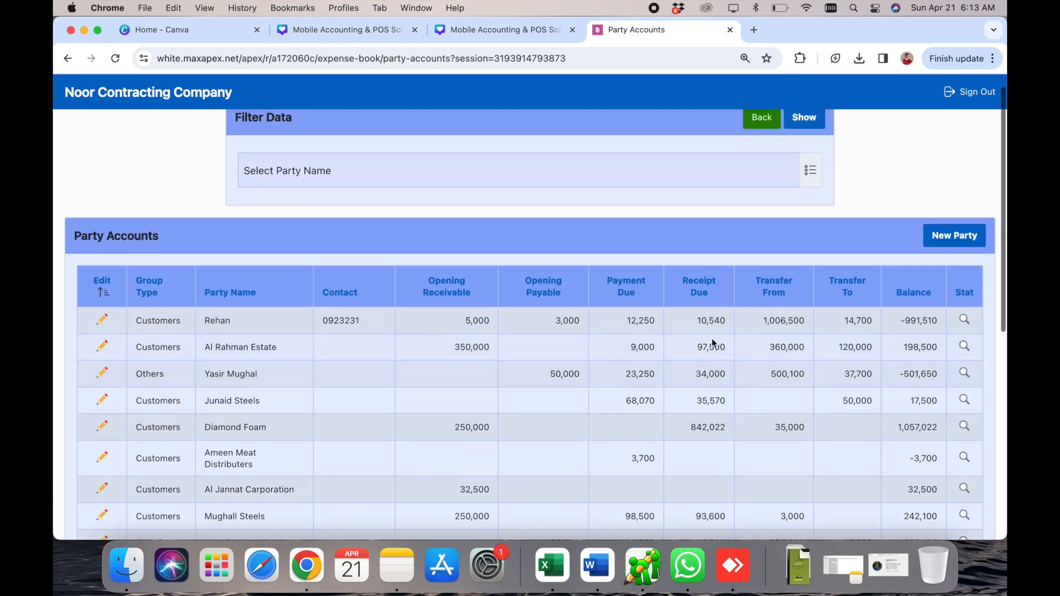
click(762, 120)
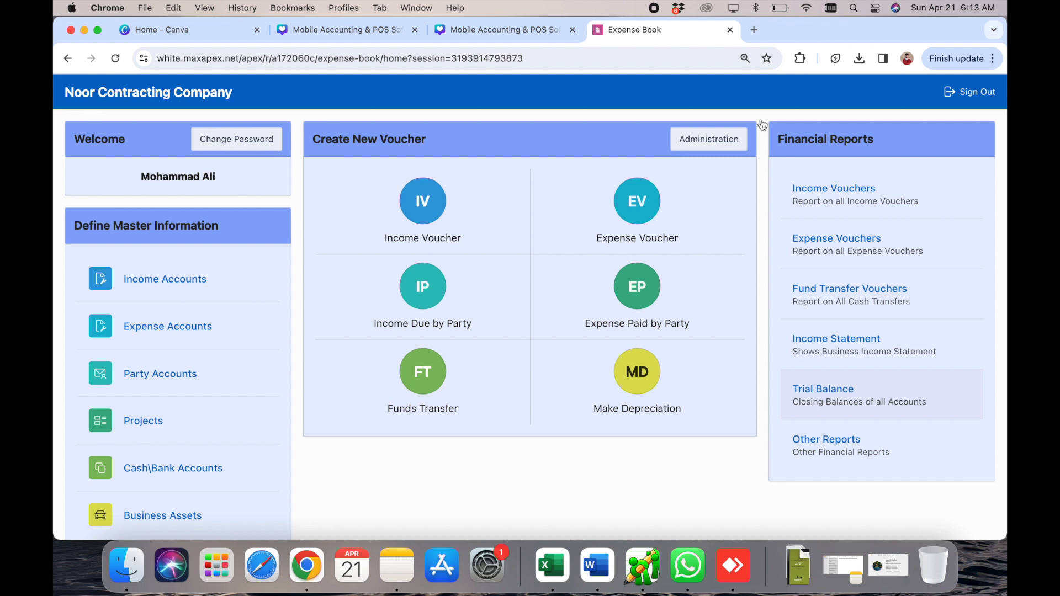
- Open an Expense Paid by Party voucher charged to the Wood Work expense account
click(637, 287)
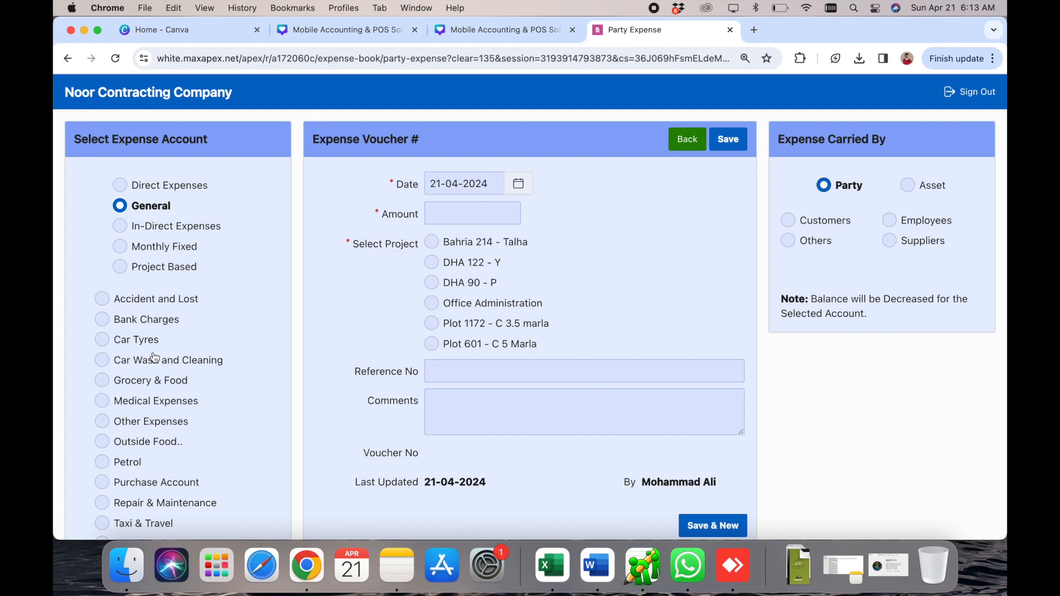
scroll(155, 358, down, 2)
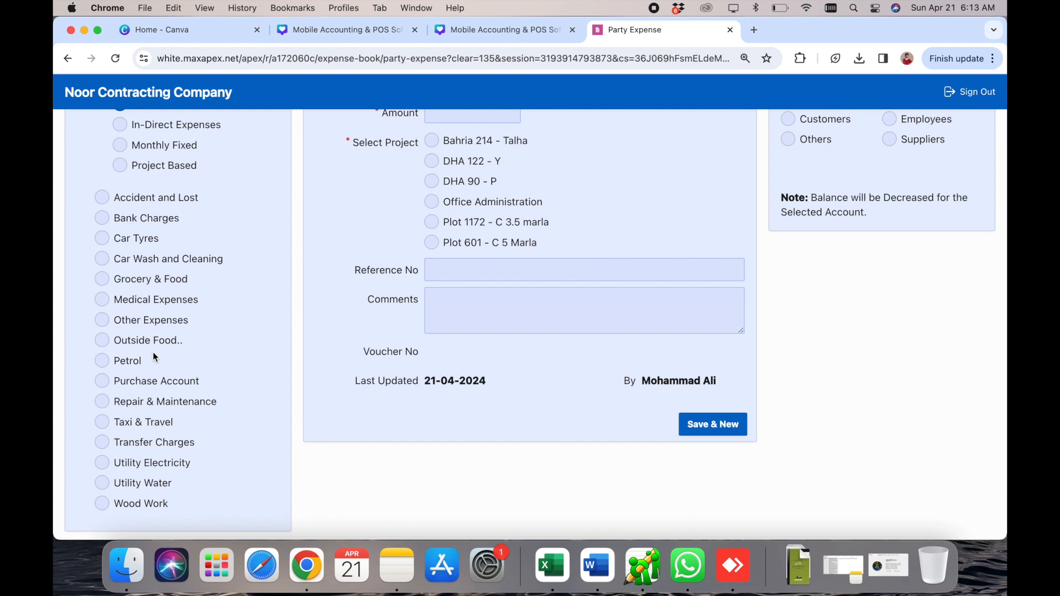
click(135, 505)
scroll(596, 351, up, 3)
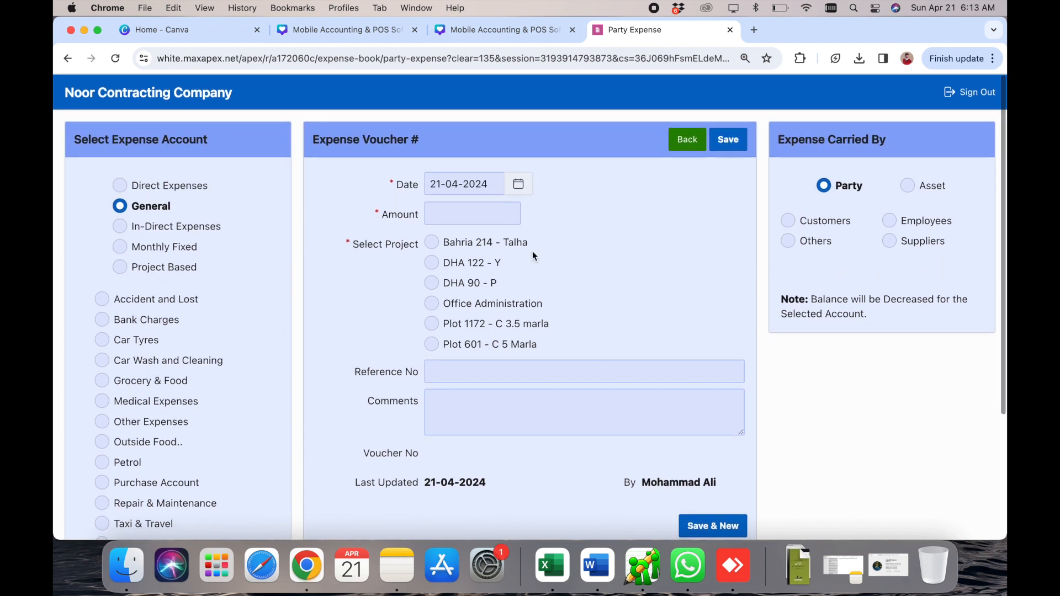
- Date the voucher 02-04-2024, enter amount 50000, and assign project DHA 122 - Y
click(519, 184)
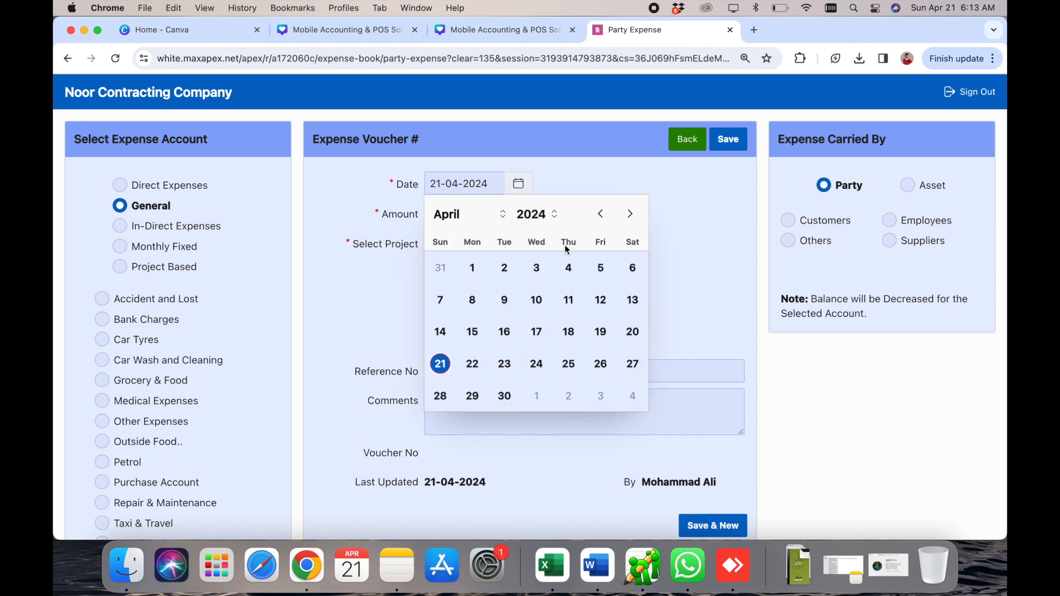
click(508, 271)
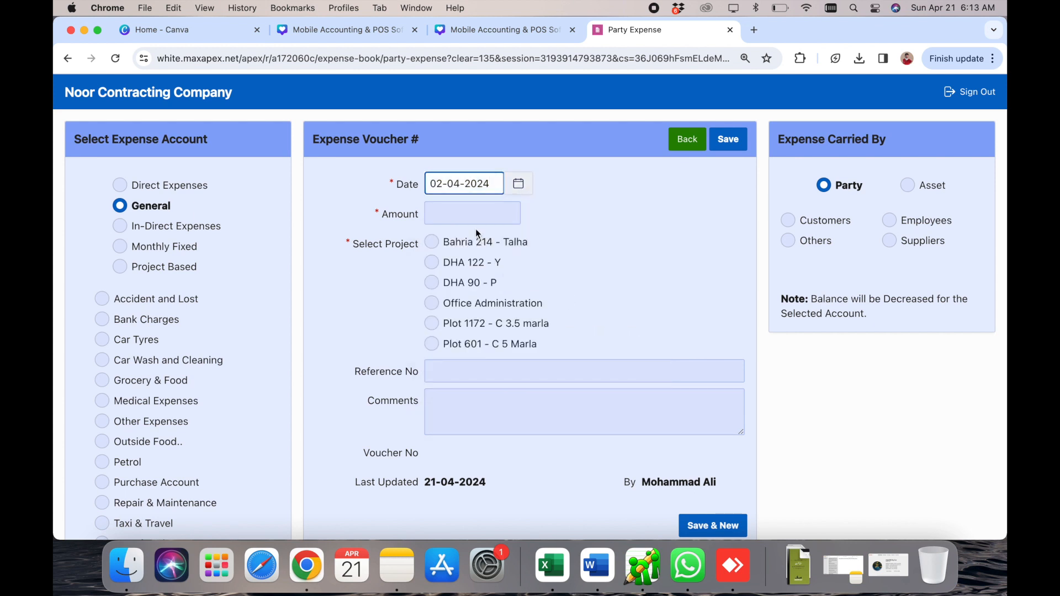
click(467, 210)
text(5000)
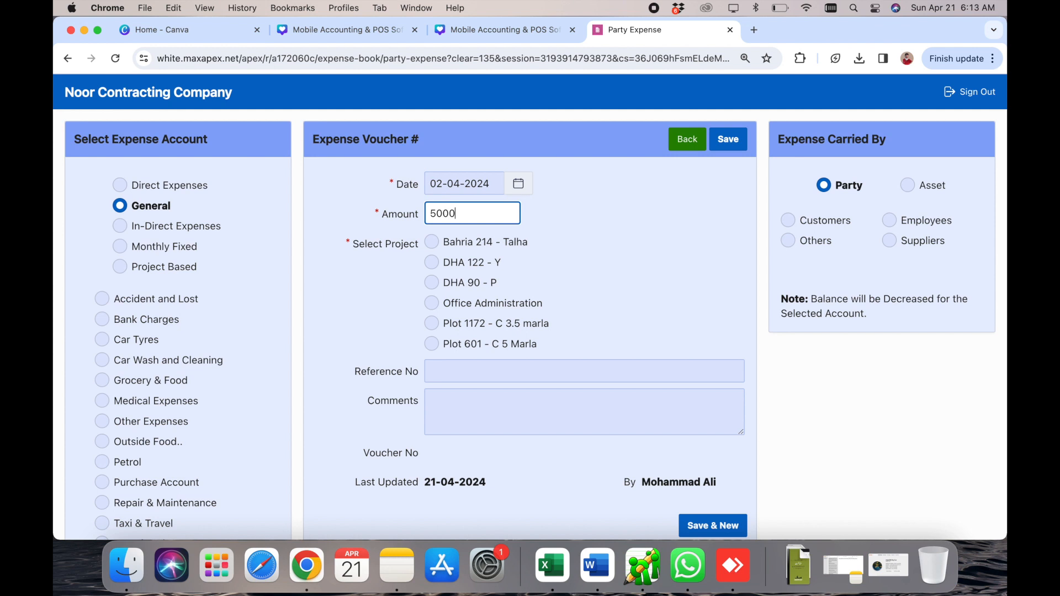
text(0)
click(495, 303)
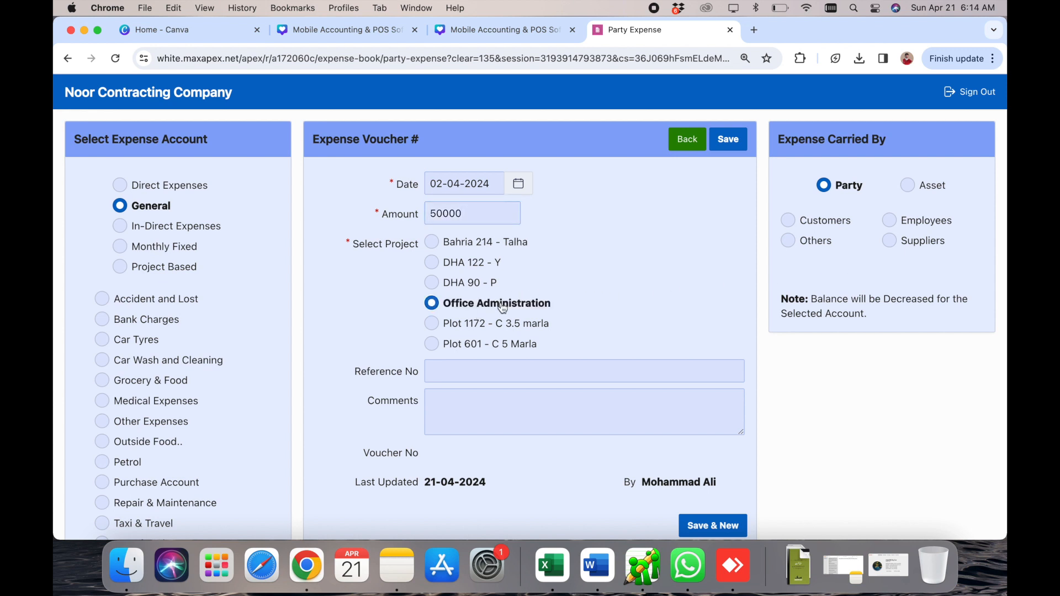
click(474, 265)
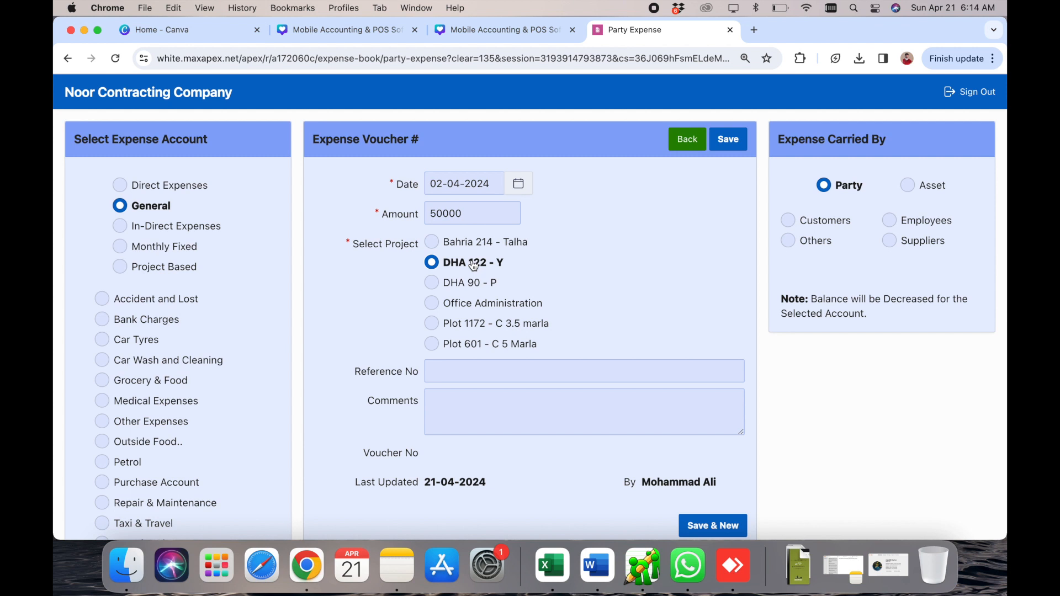
- Add comment 'comments.', pick the new woodwork party under Others, and save voucher 212
click(519, 404)
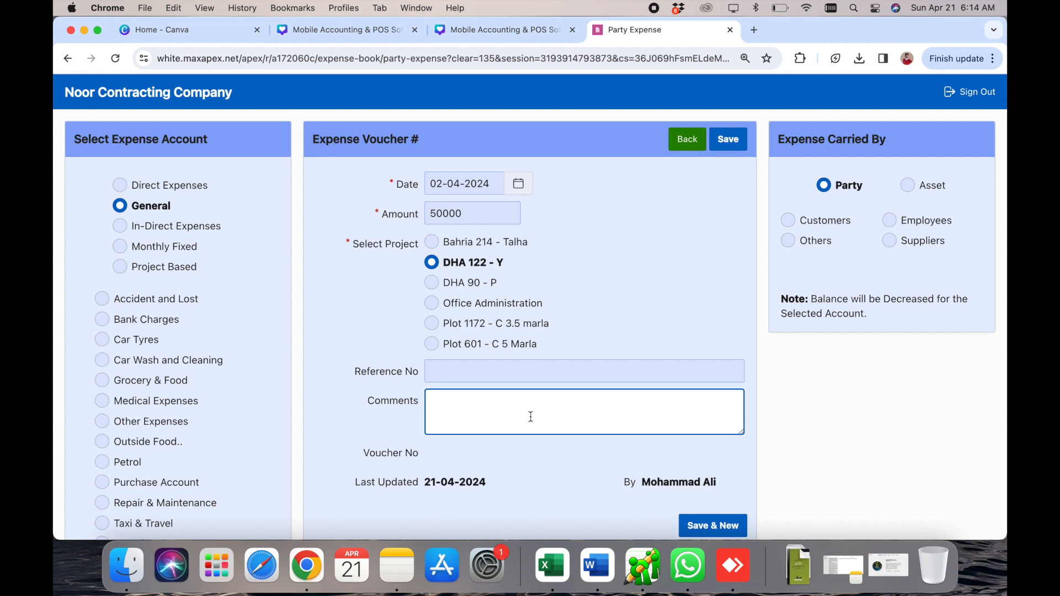
text(comments.)
click(813, 241)
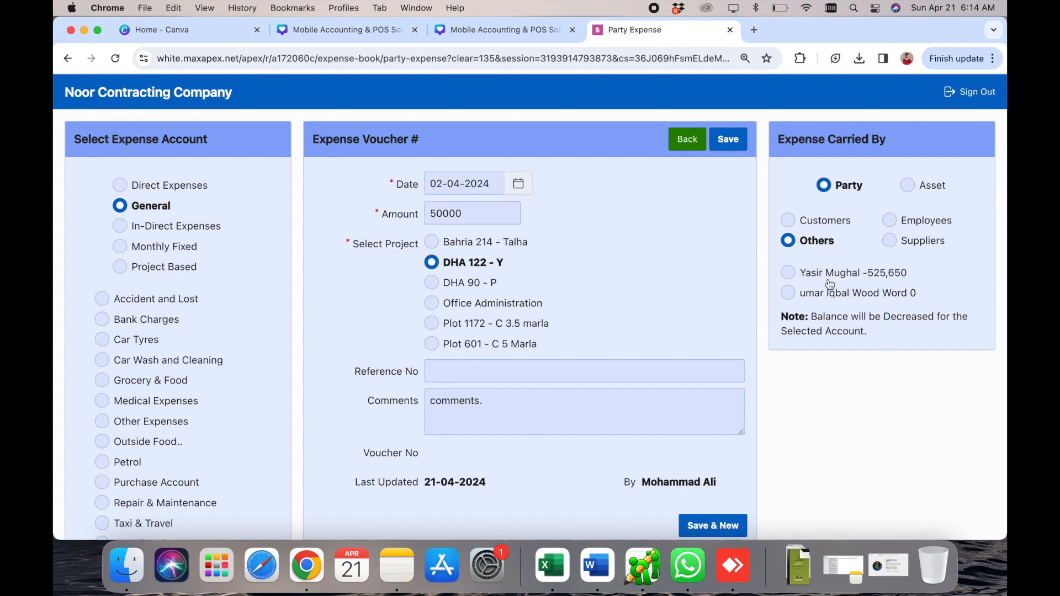
click(830, 299)
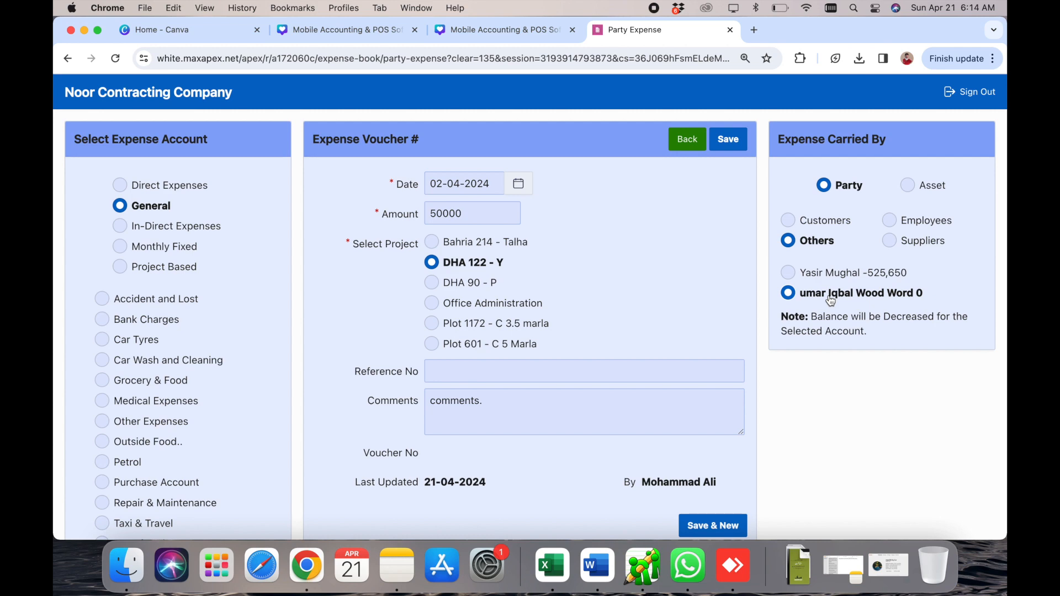
click(728, 141)
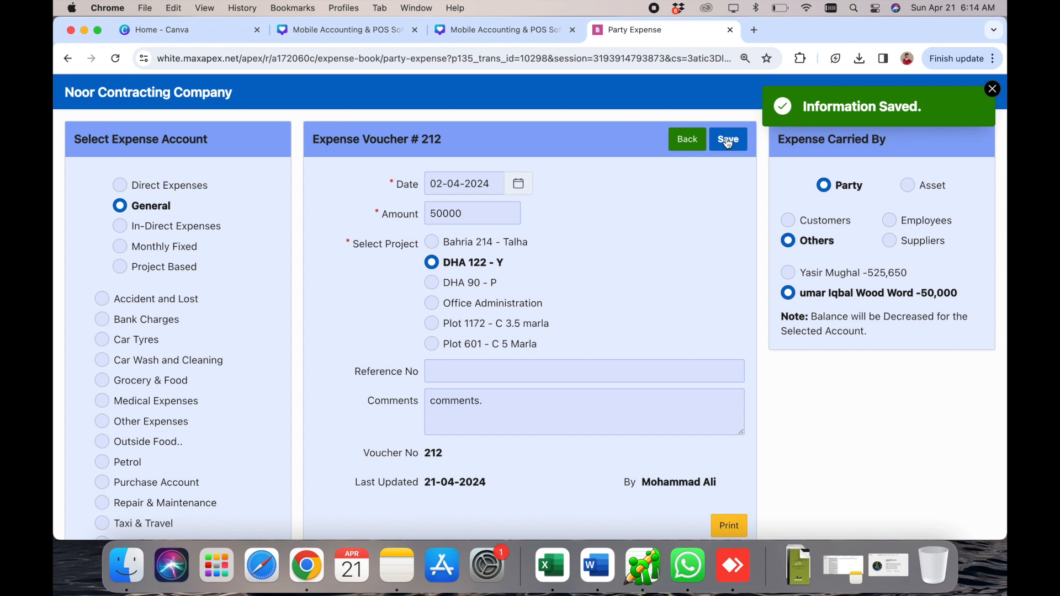
- Highlight the party balance note on voucher 212, then return to the home dashboard
triple_click(911, 313)
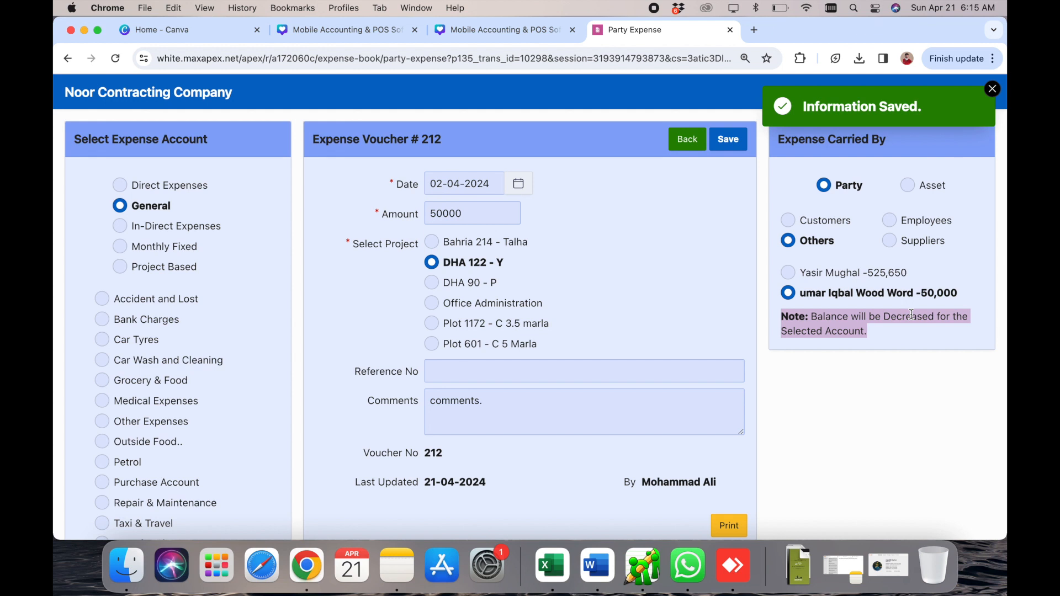
click(688, 143)
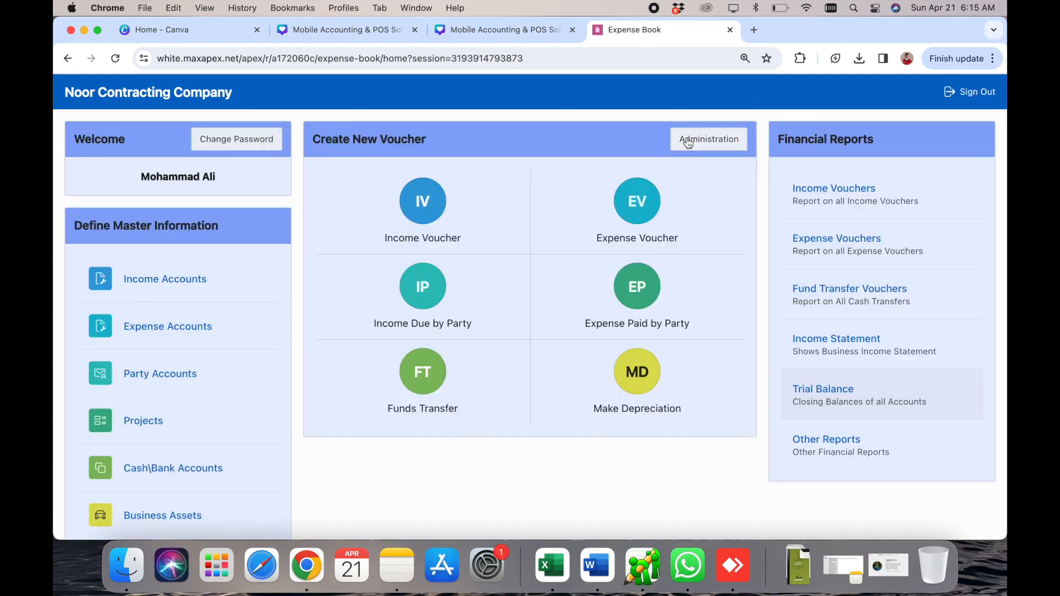
click(850, 449)
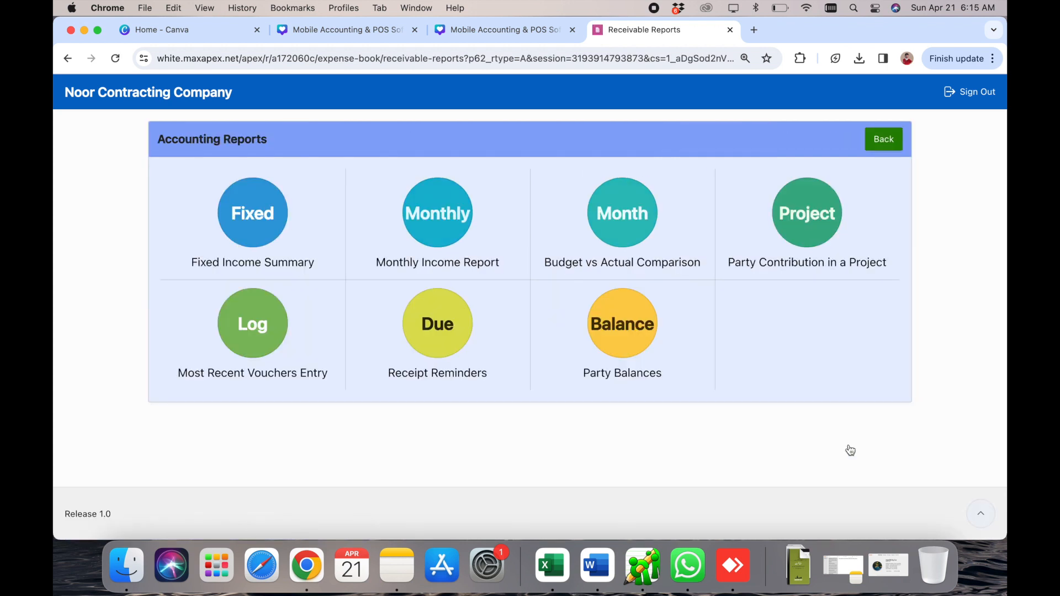
click(612, 329)
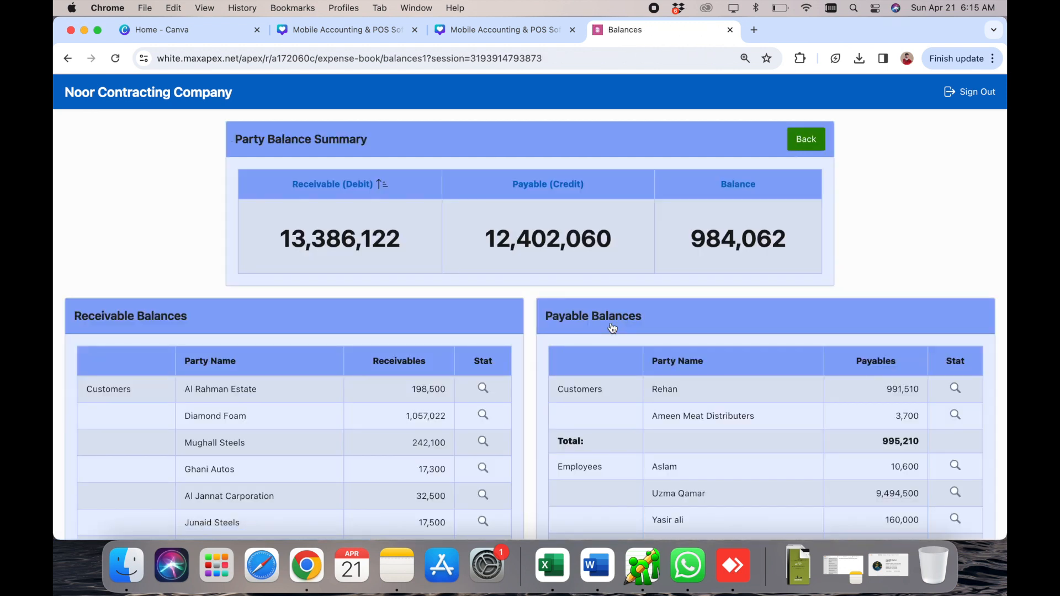
scroll(611, 327, down, 5)
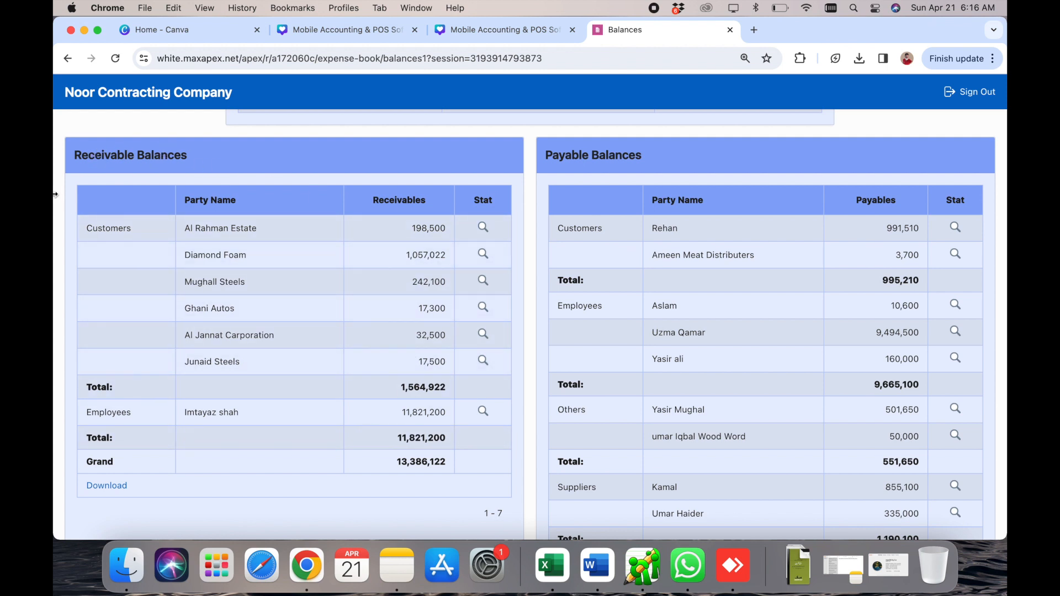
double_click(98, 224)
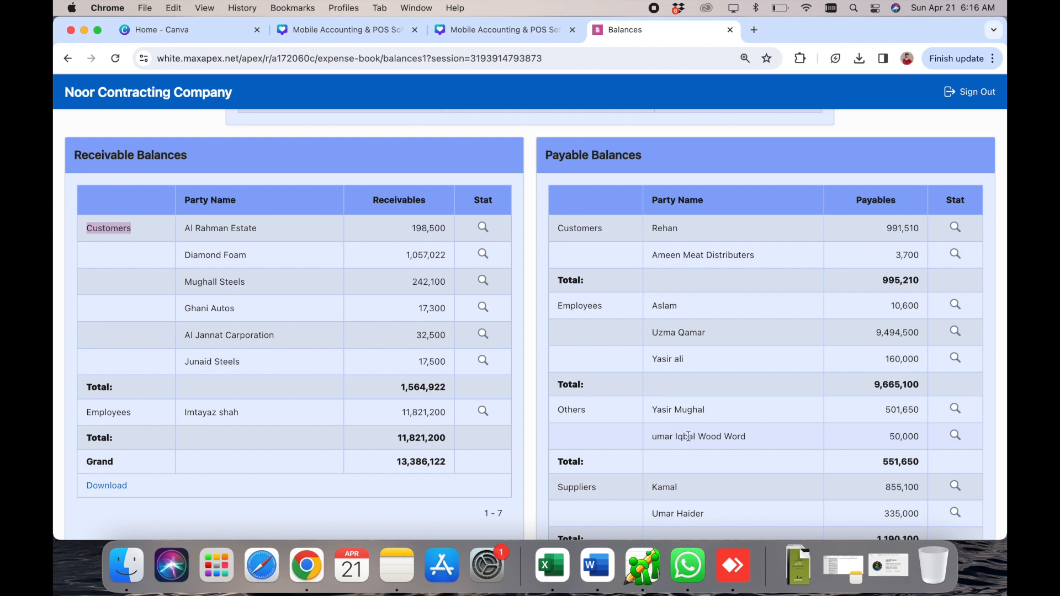
double_click(898, 435)
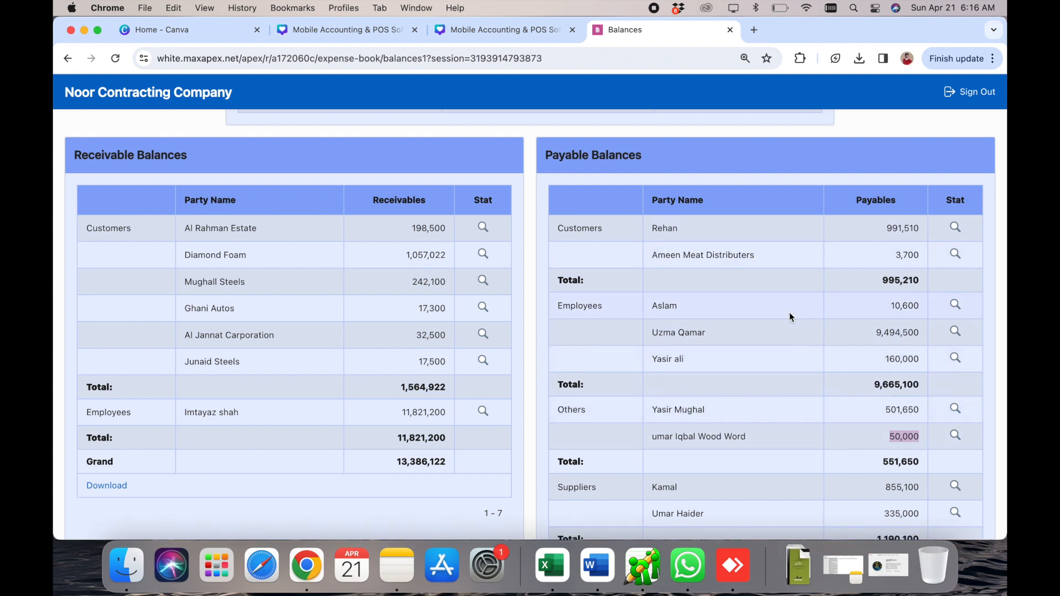
scroll(790, 313, up, 5)
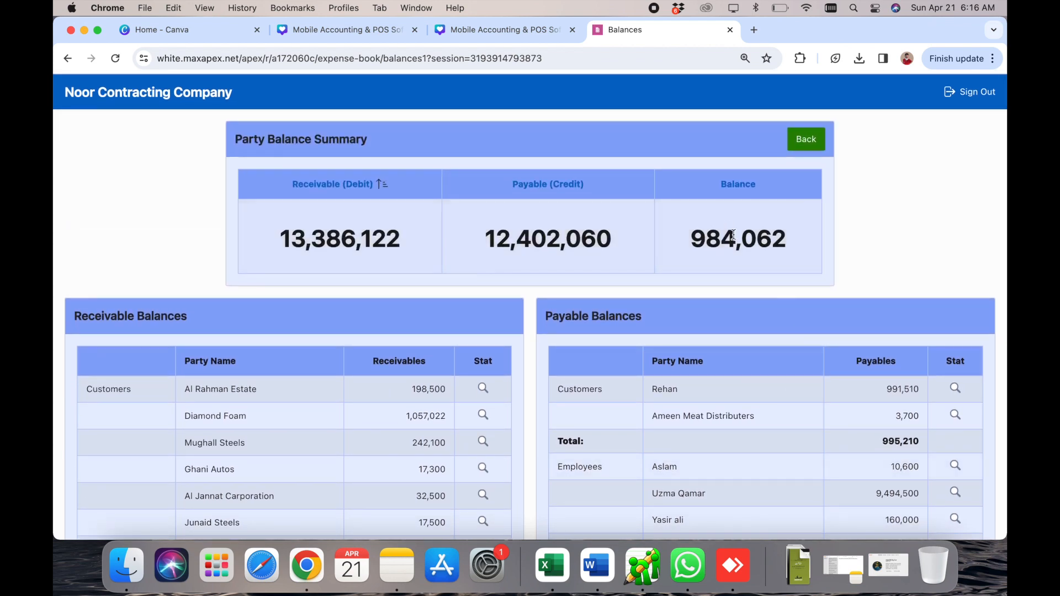
double_click(750, 243)
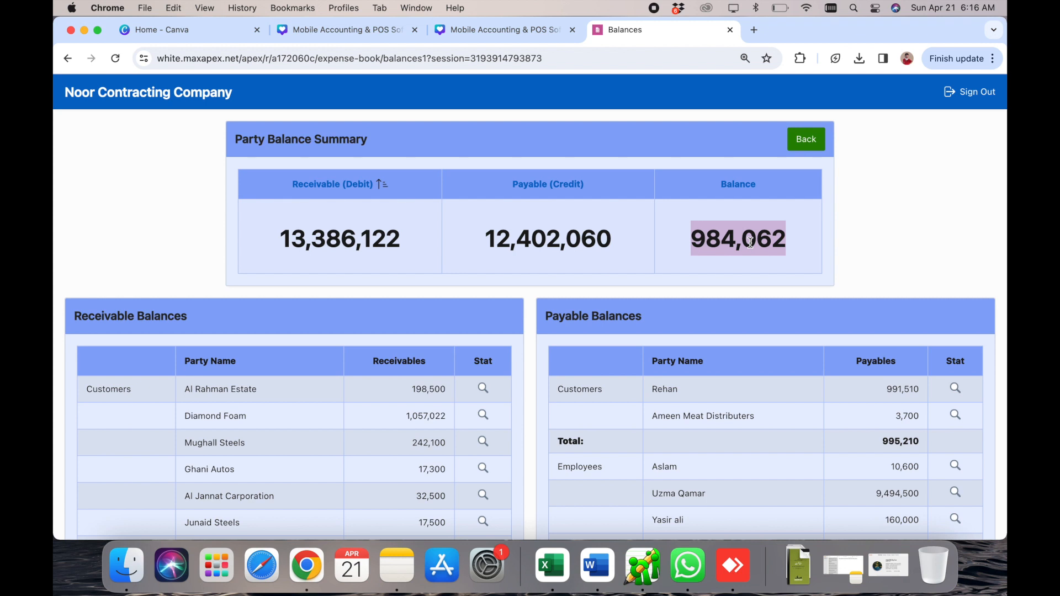
click(808, 141)
click(882, 139)
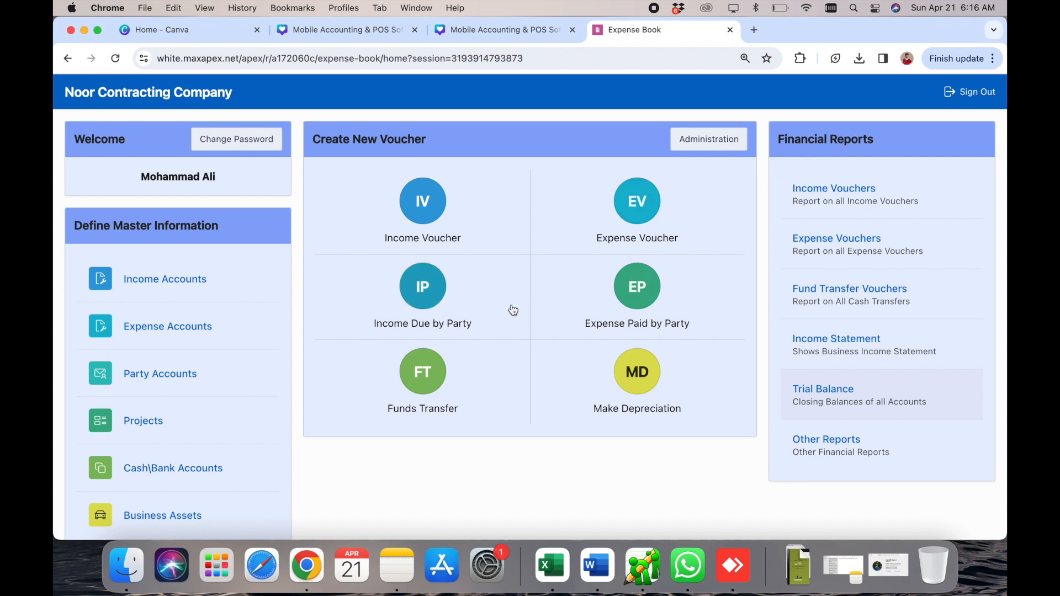
- Start a new funds transfer drawing 15000 from HBL Bank
click(418, 369)
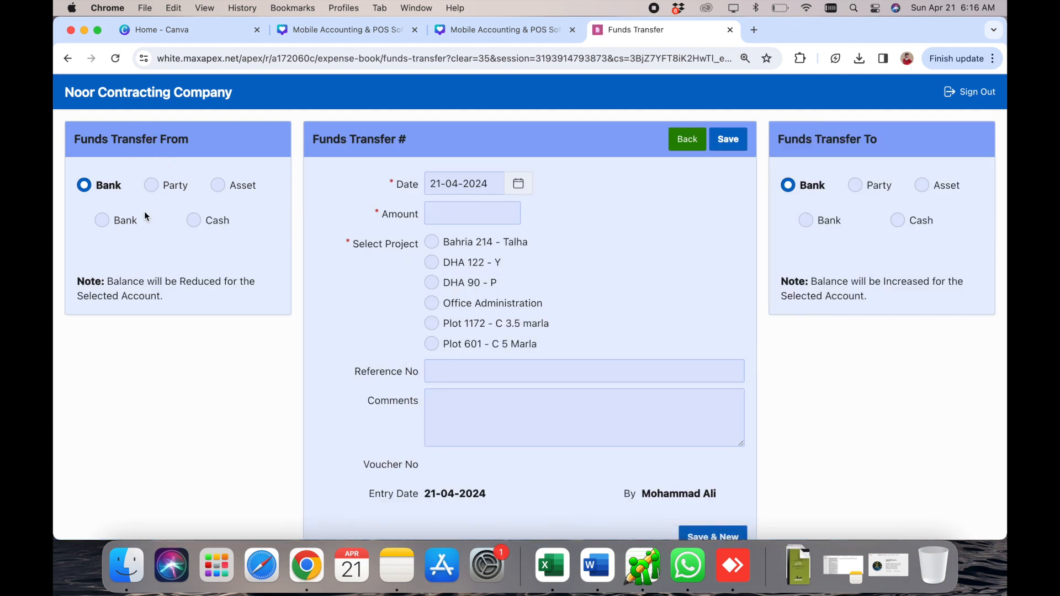
click(102, 220)
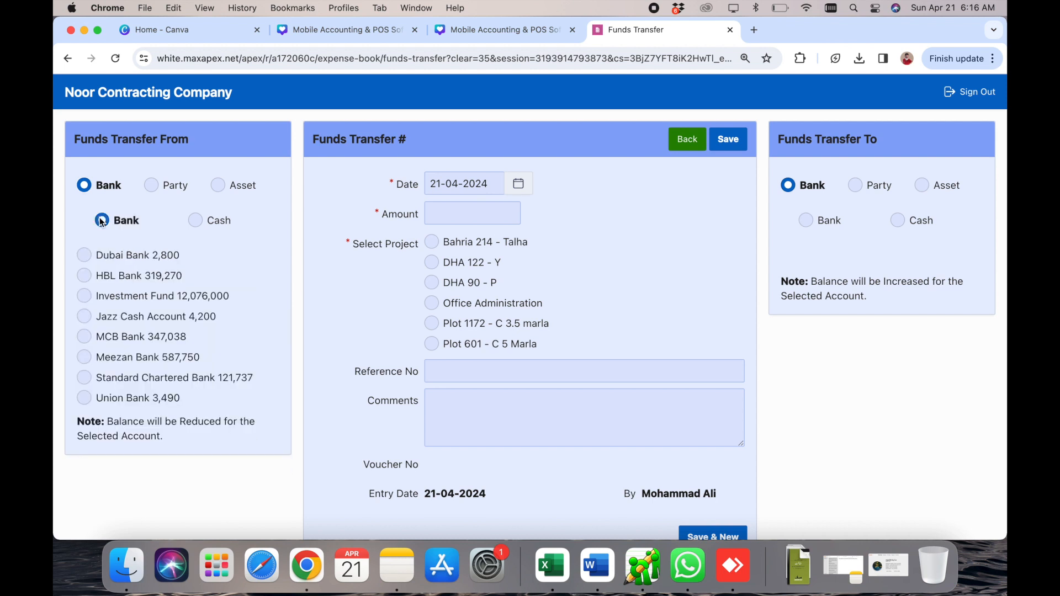
click(134, 276)
click(417, 214)
click(447, 211)
text(15)
text(000)
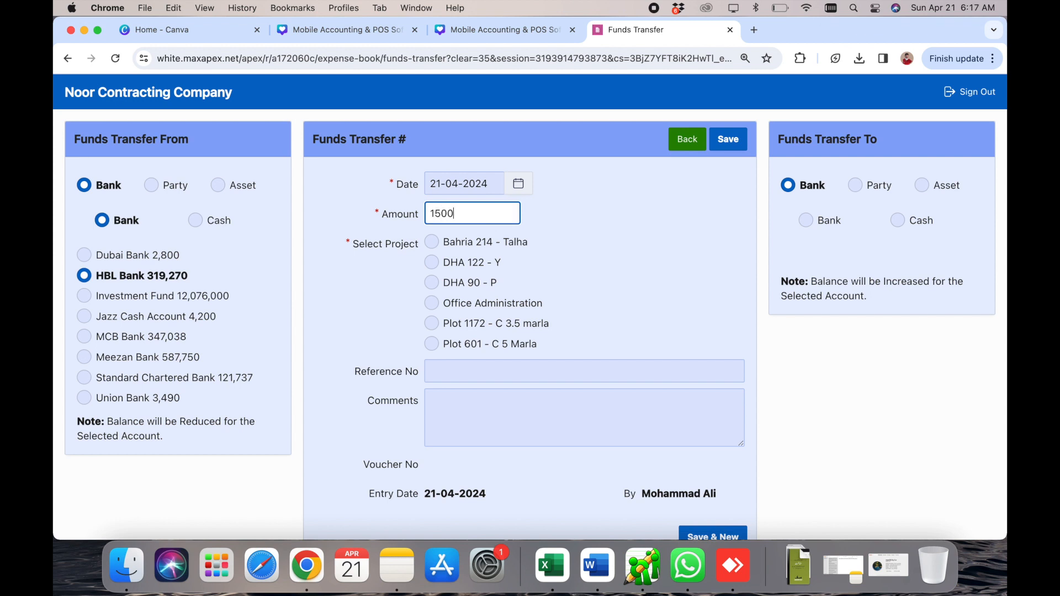
- Date the transfer 20-04-2024, charge it to DHA 122 - Y, and comment 'first payment.'
click(519, 186)
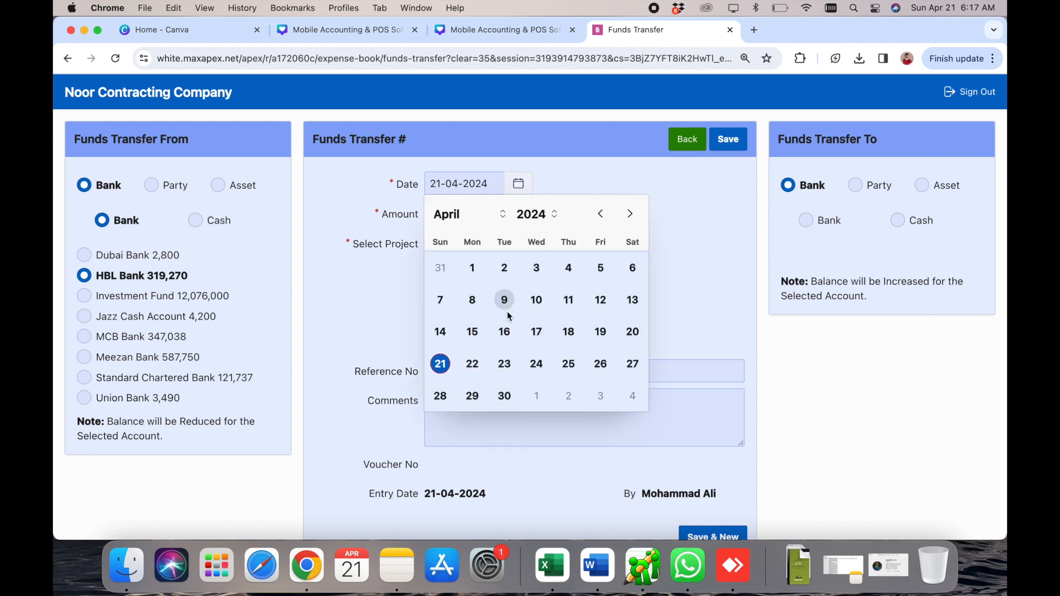
click(634, 333)
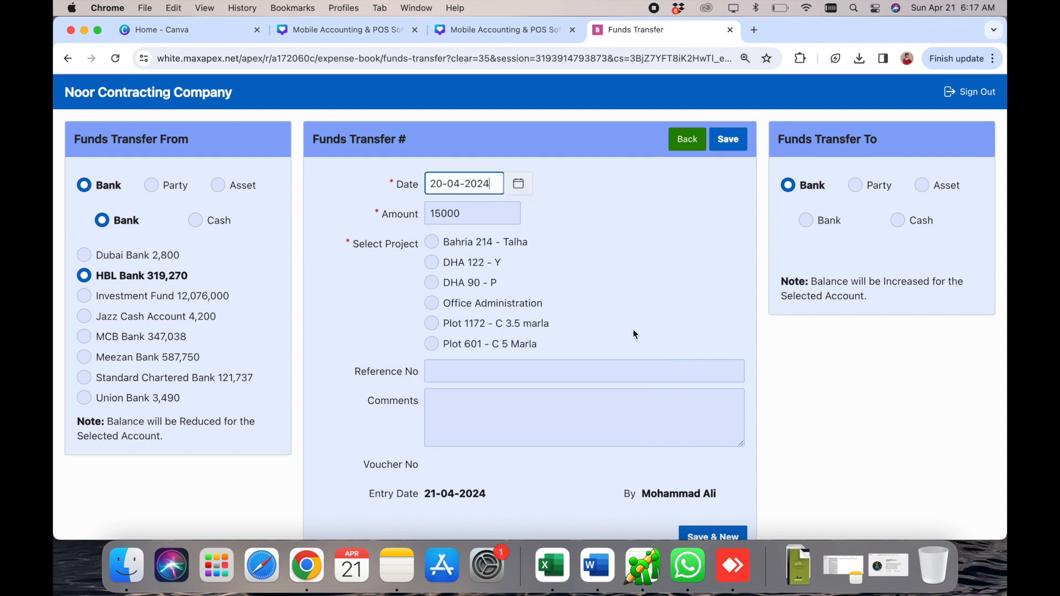
click(466, 265)
click(463, 420)
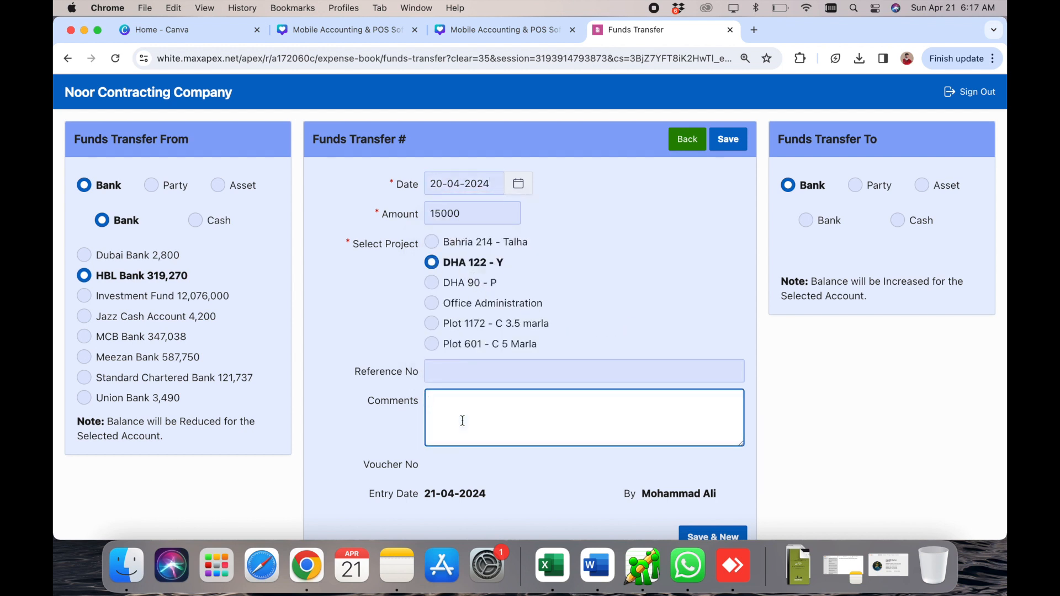
text(first payment.)
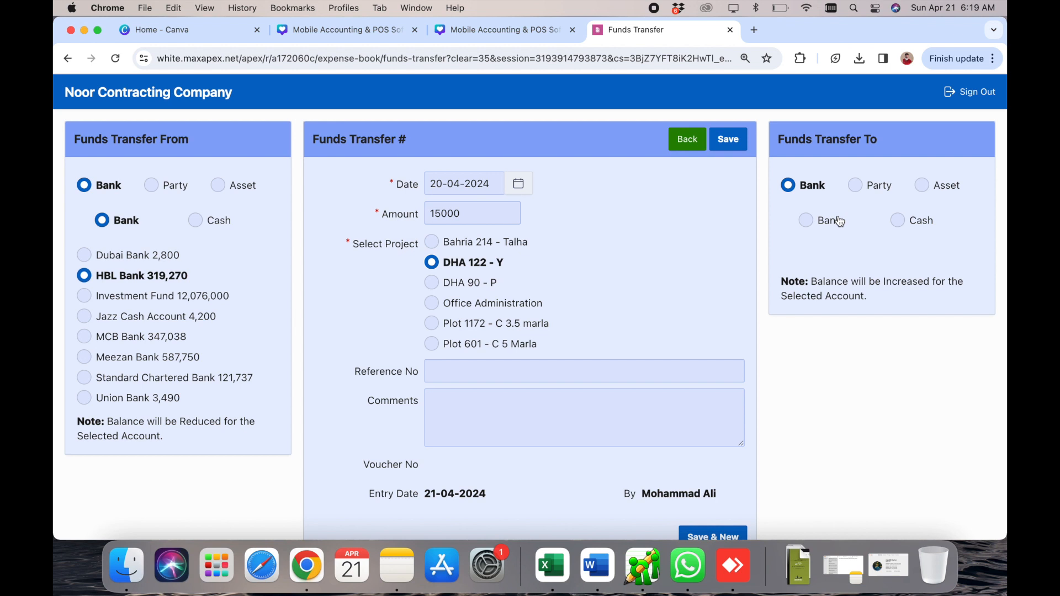
double_click(908, 282)
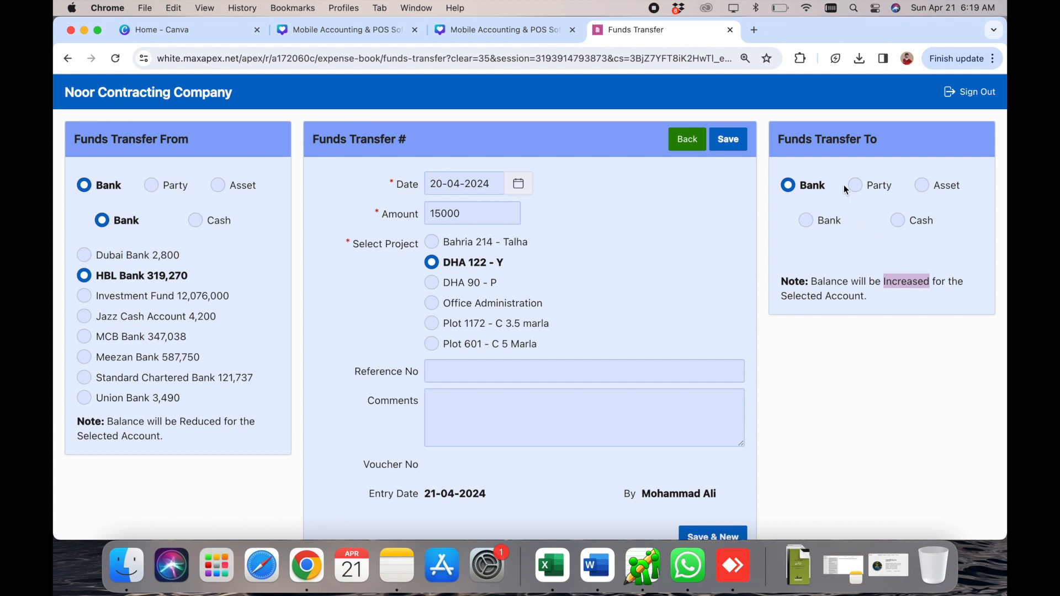
- Make the wood-work party under Others the transfer recipient
click(861, 187)
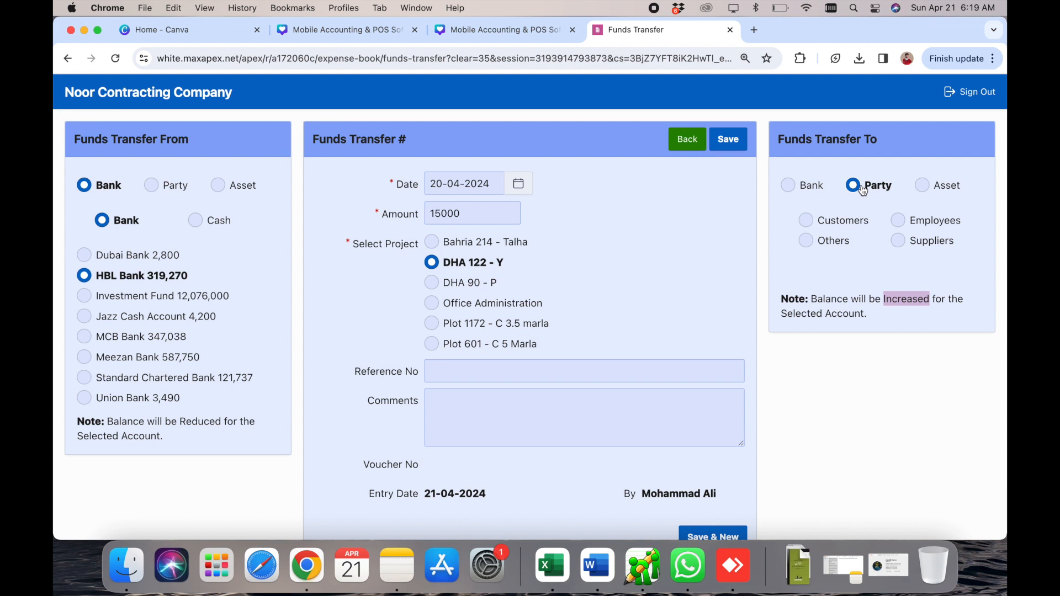
click(832, 243)
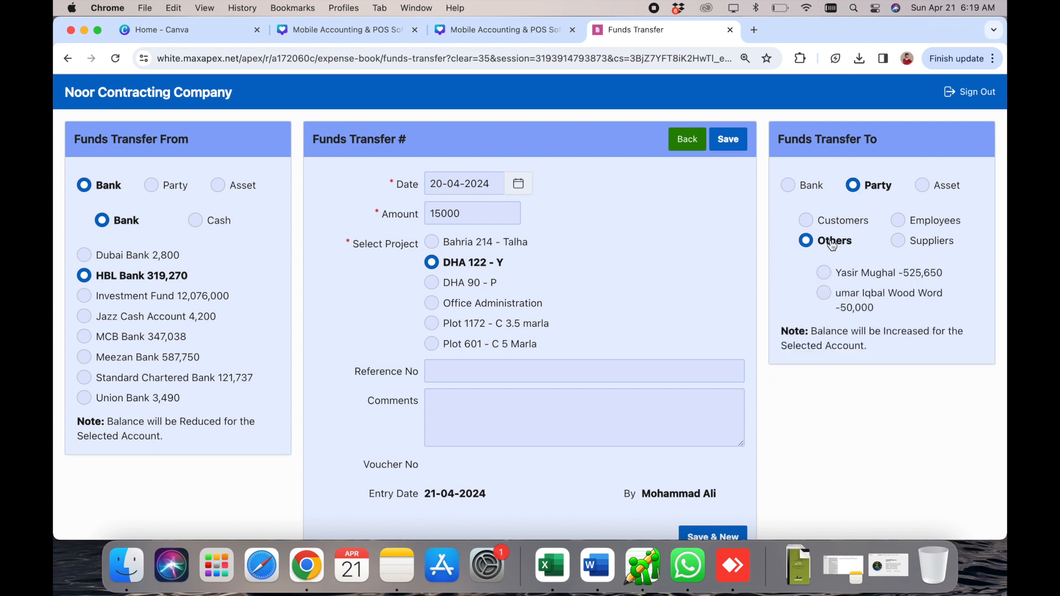
click(825, 294)
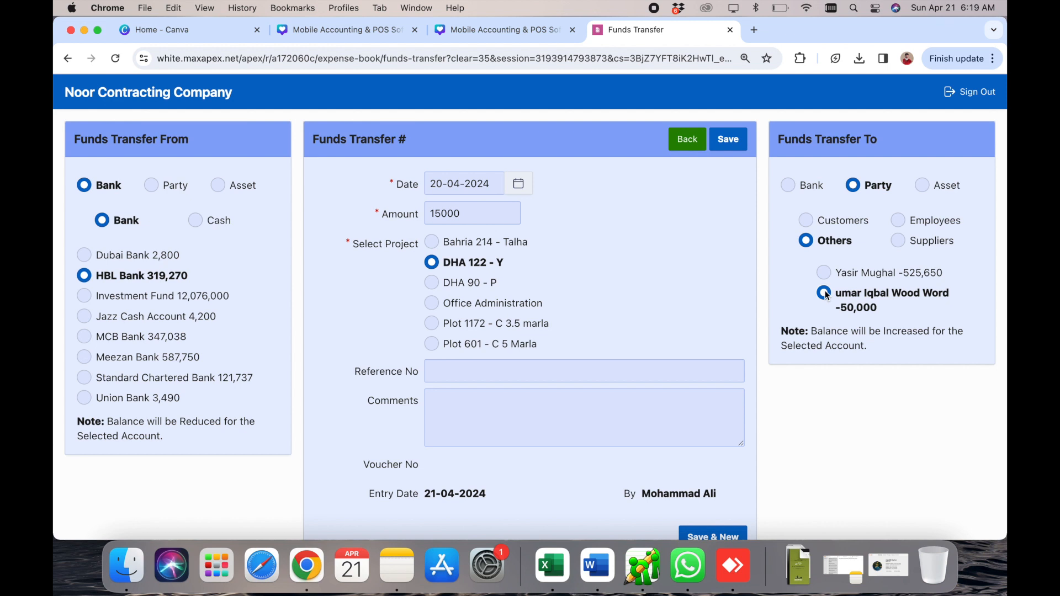
- Add the comment 'comments.', save it as voucher 97, and return home
click(512, 434)
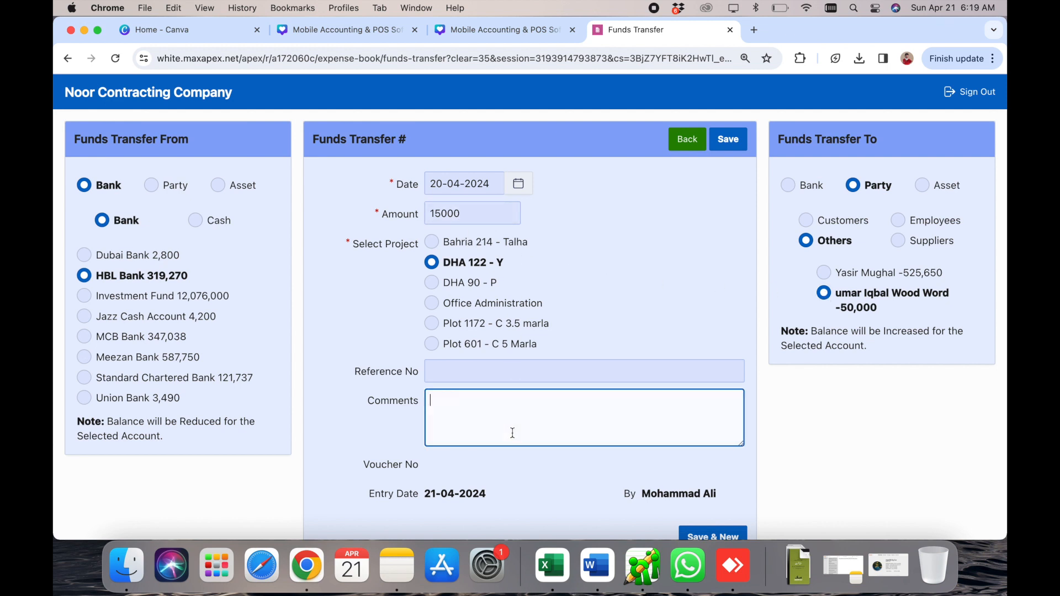
text(comments.)
click(732, 143)
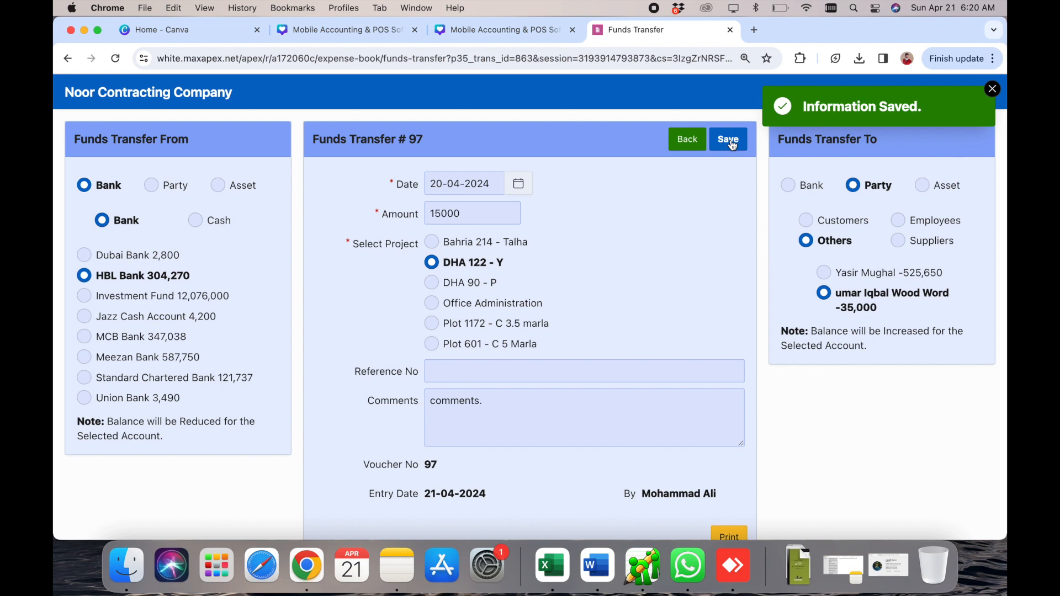
click(687, 143)
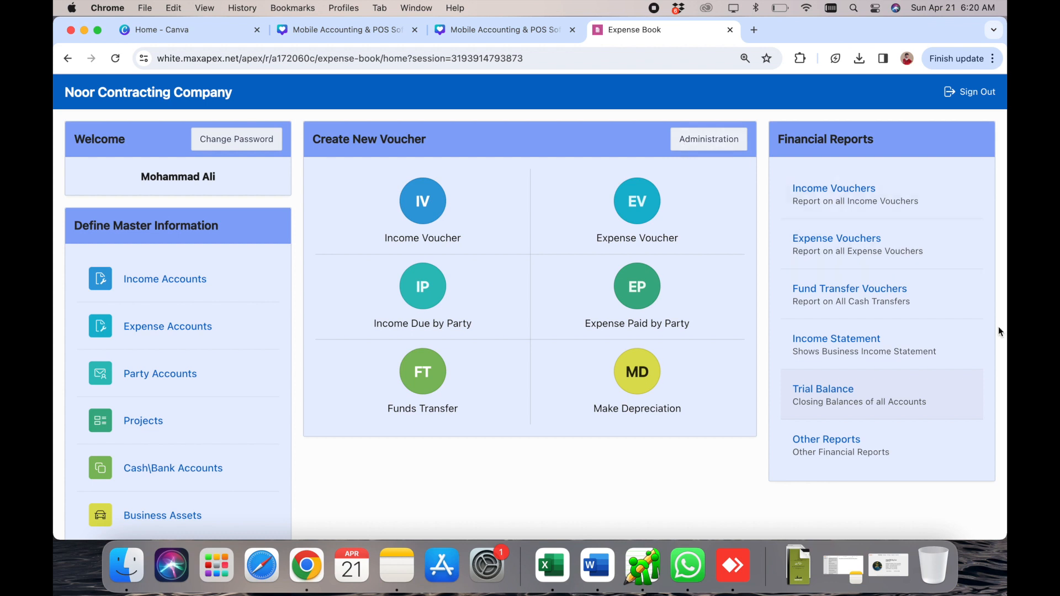
- Find the wood-work party at 35,000 payable in the party balances report and open its statement
click(824, 456)
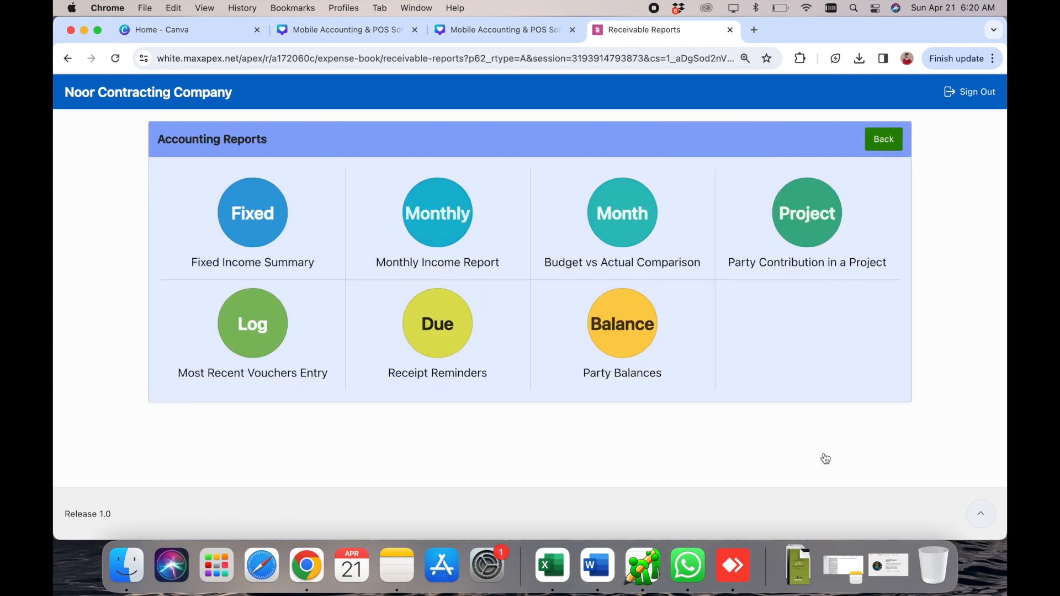
click(630, 326)
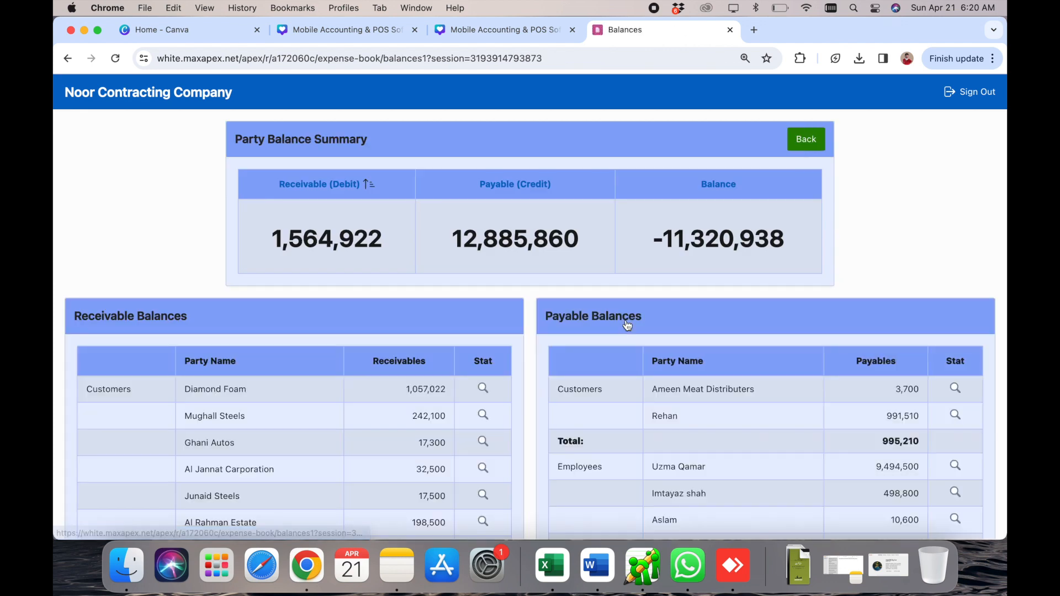
scroll(673, 449, down, 10)
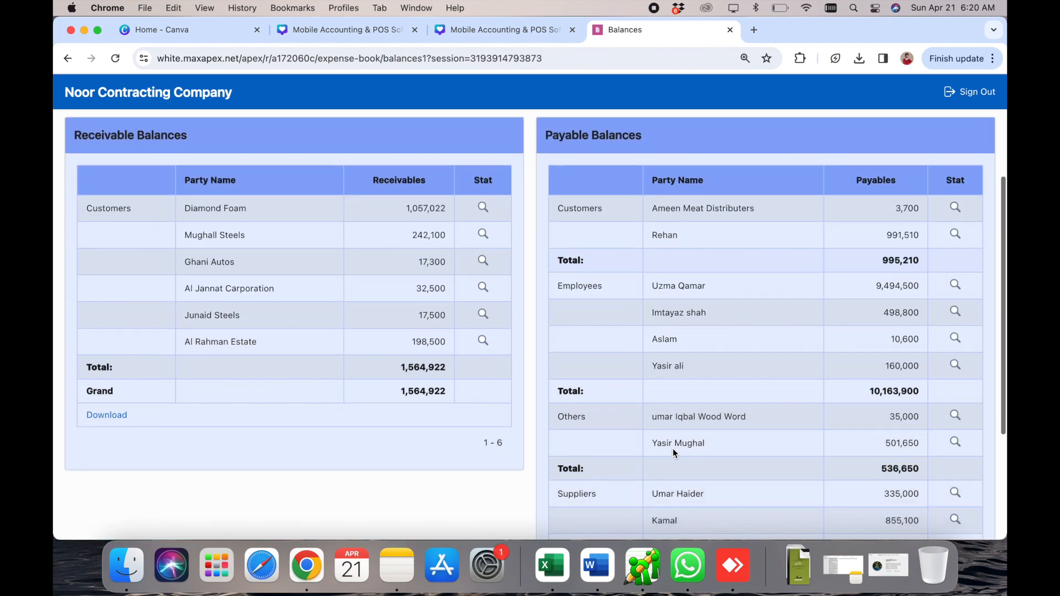
scroll(672, 449, down, 1)
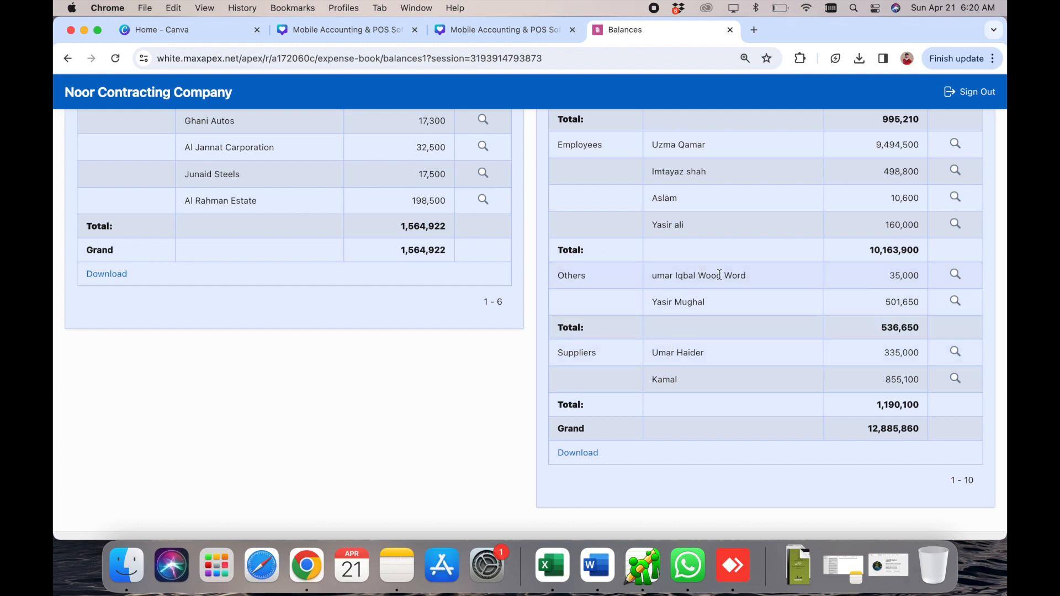
click(958, 277)
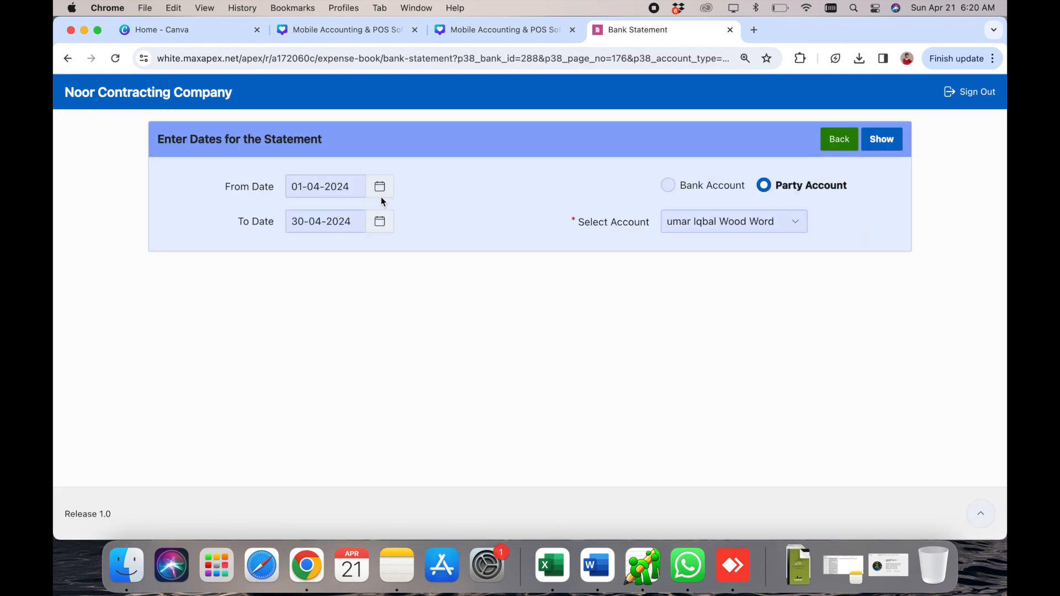
- Show the 01-04-2024 to 30-04-2024 statement, highlight the -35,000 closing balance, then go back
click(882, 142)
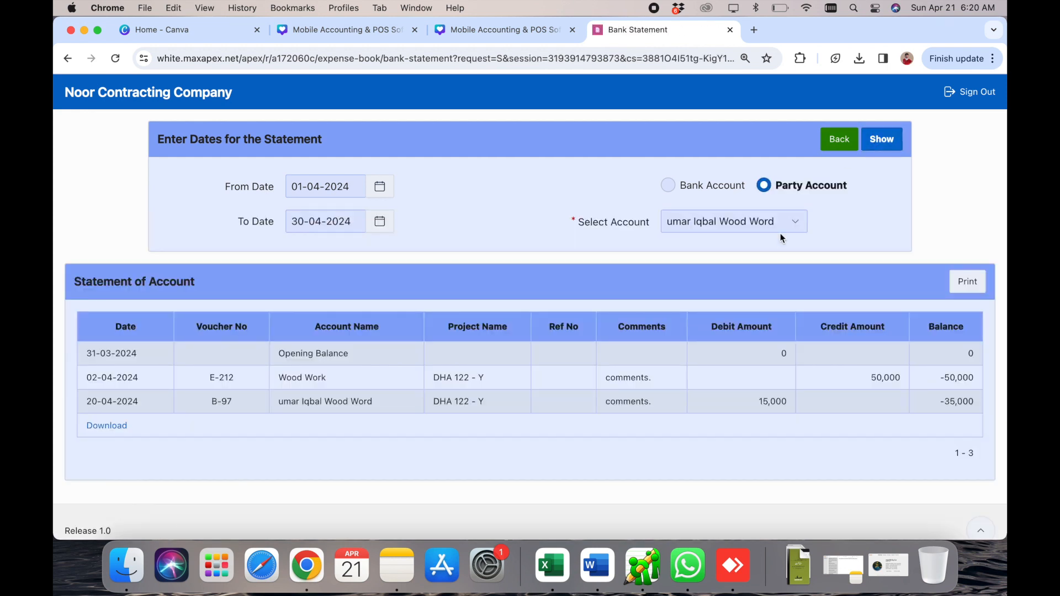
scroll(680, 431, down, 1)
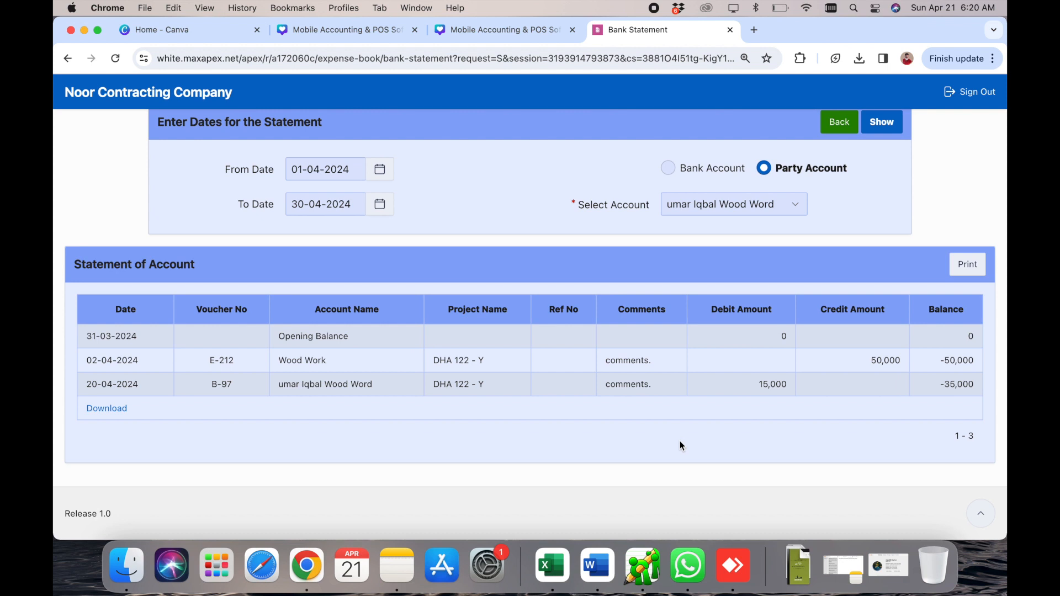
scroll(949, 387, up, 5)
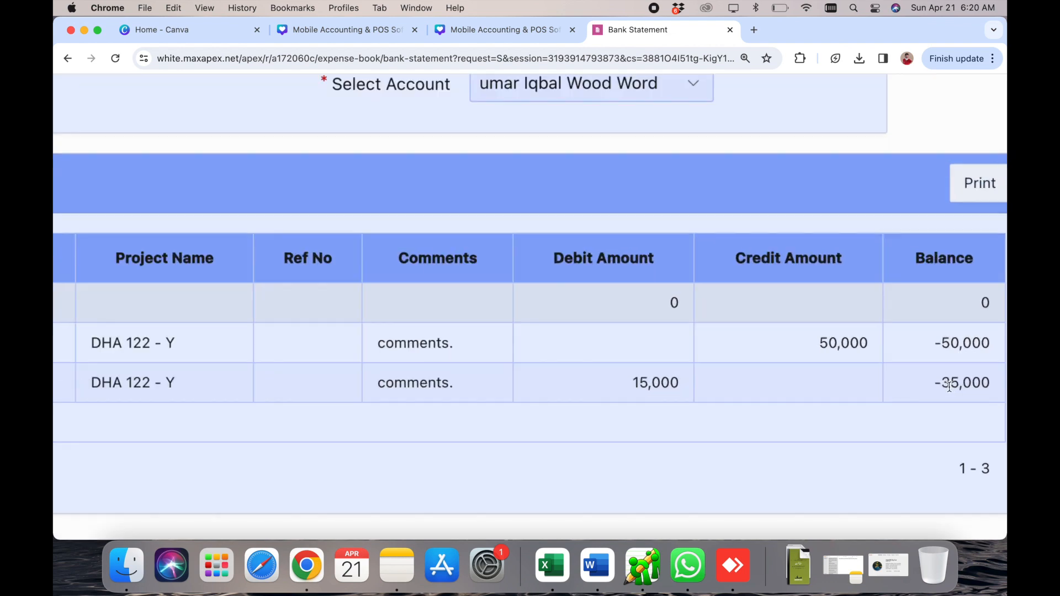
scroll(949, 386, up, 5)
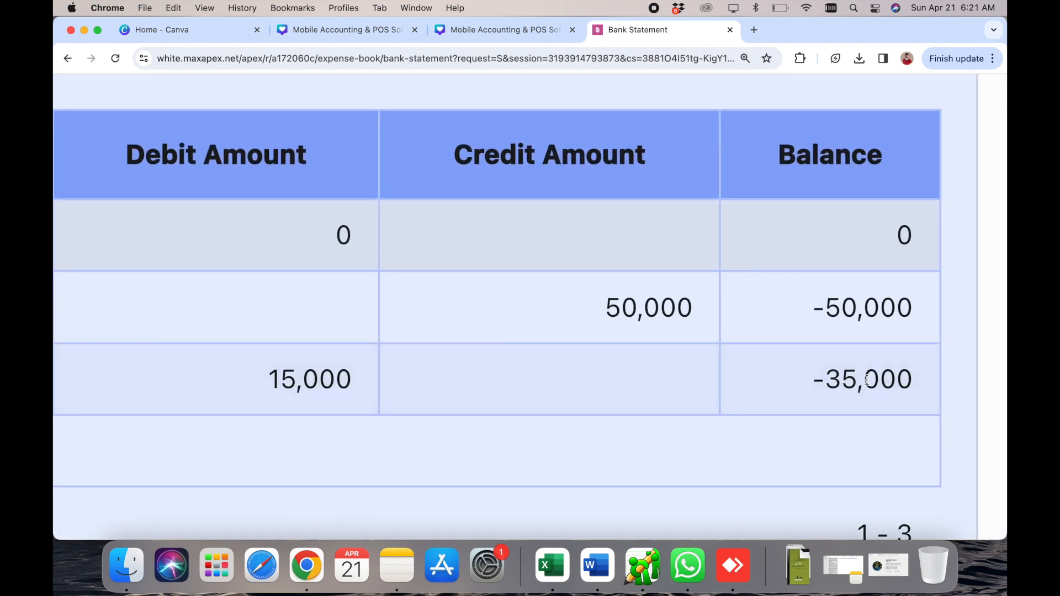
triple_click(867, 380)
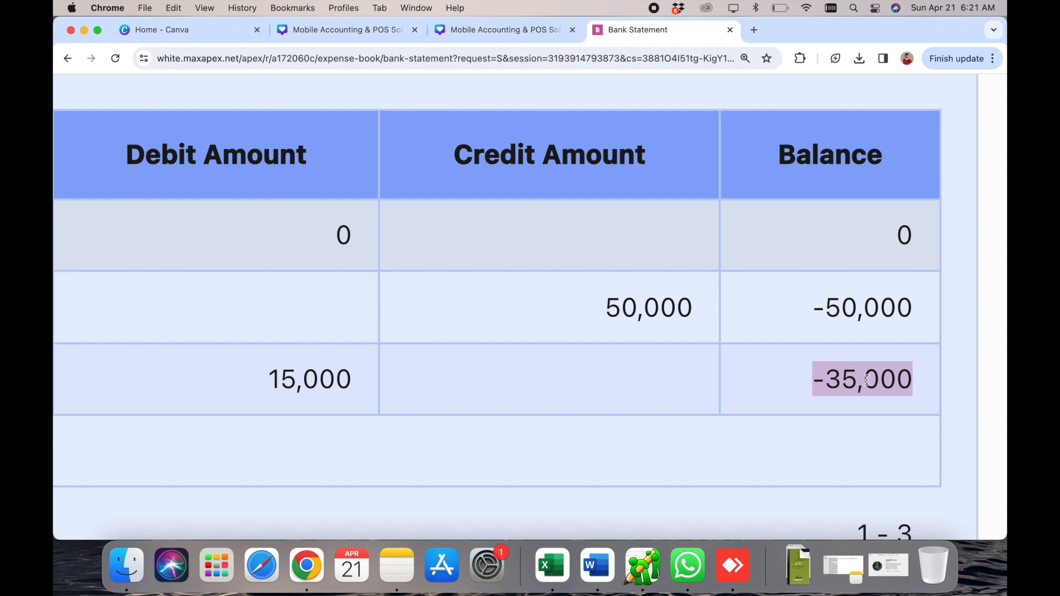
scroll(867, 380, down, 10)
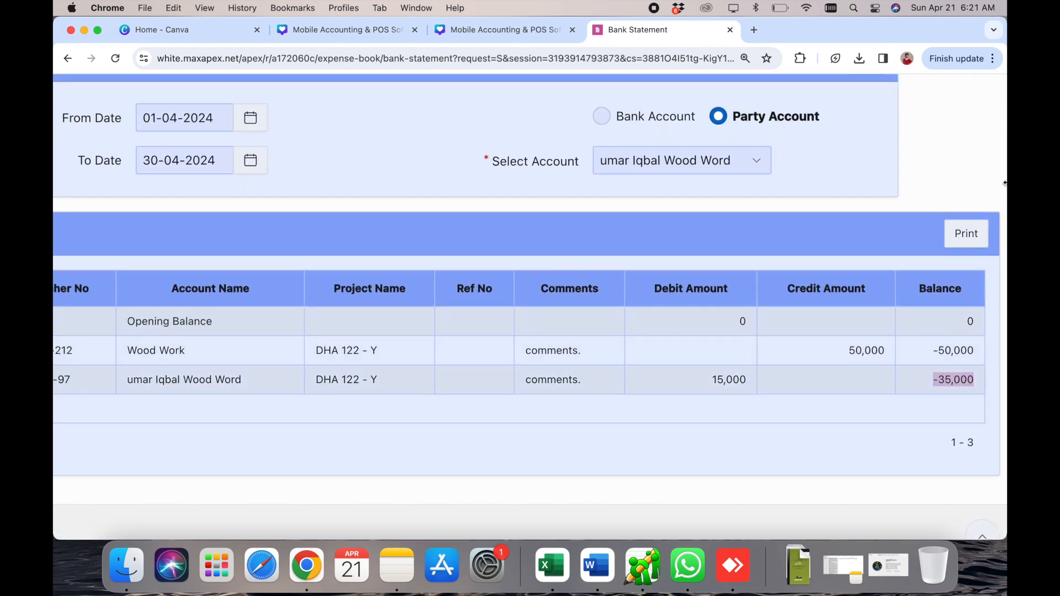
scroll(1003, 229, up, 3)
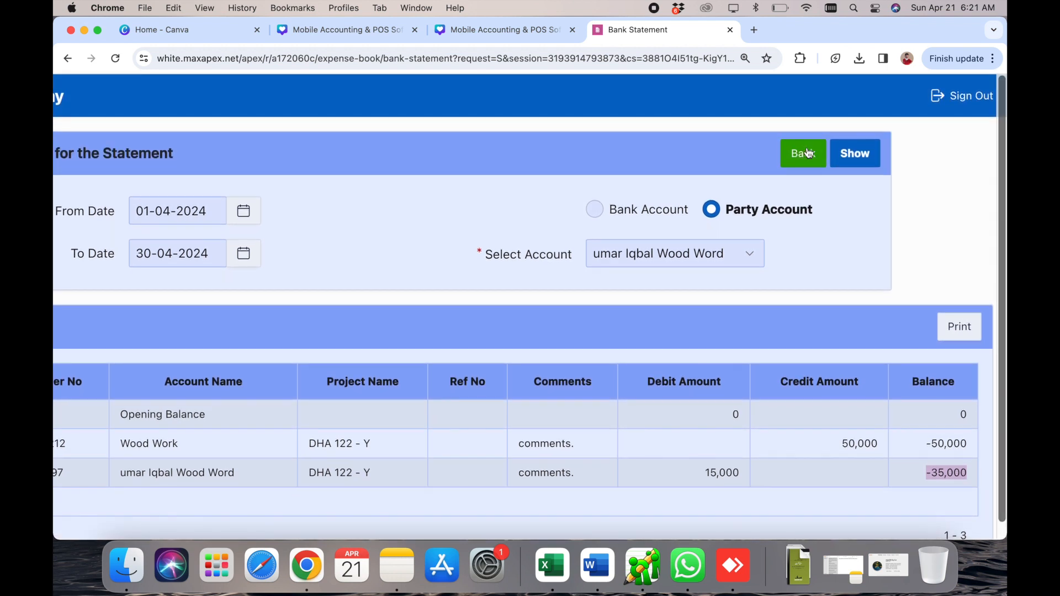
click(804, 152)
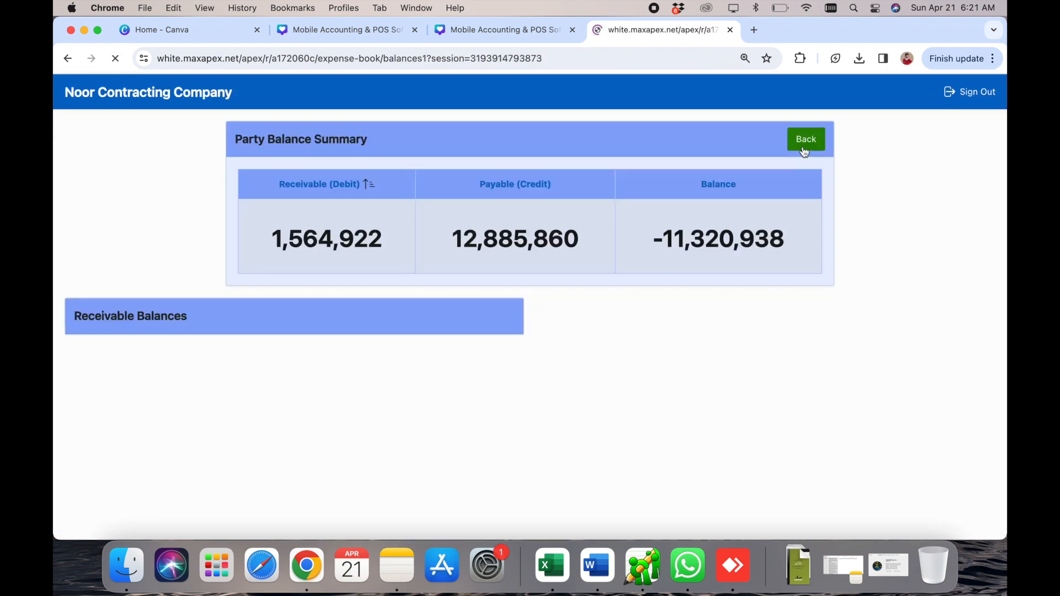
- Back out of Party Balance Summary and Accounting Reports to the home dashboard, dismissing the low battery notice
click(804, 142)
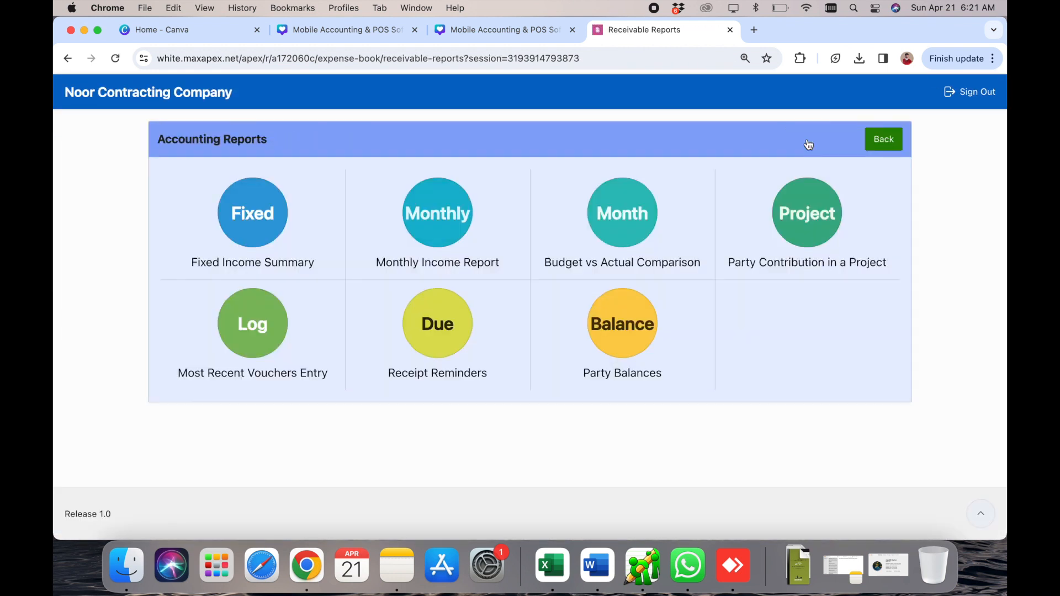
click(873, 144)
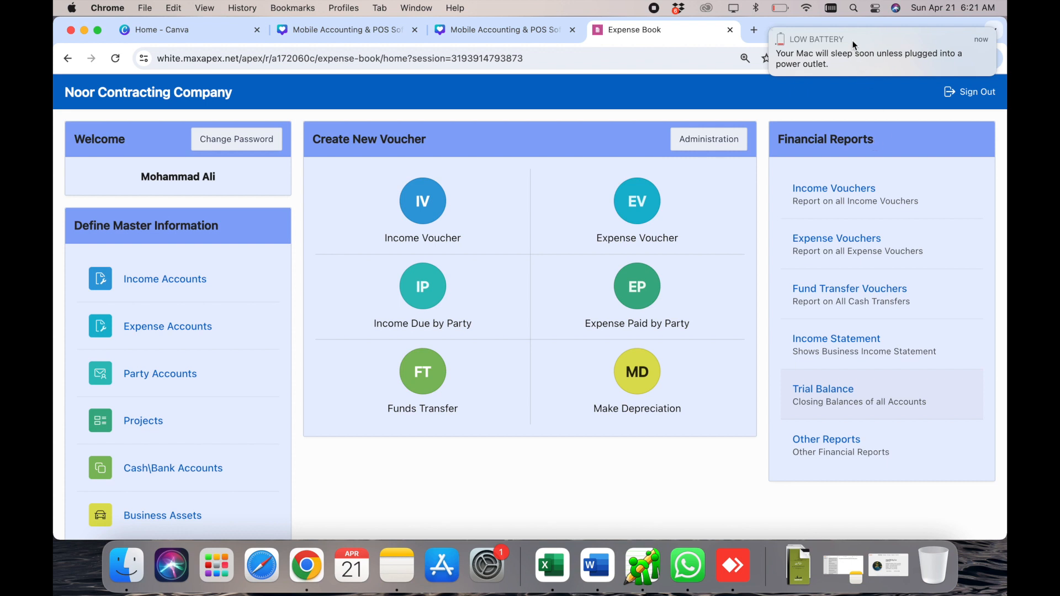
click(771, 30)
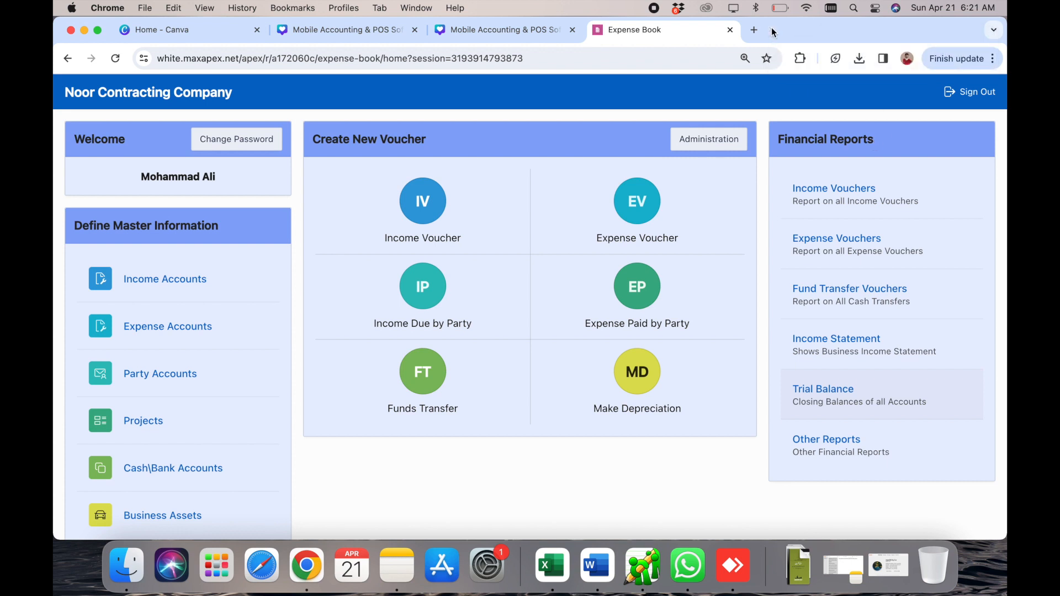